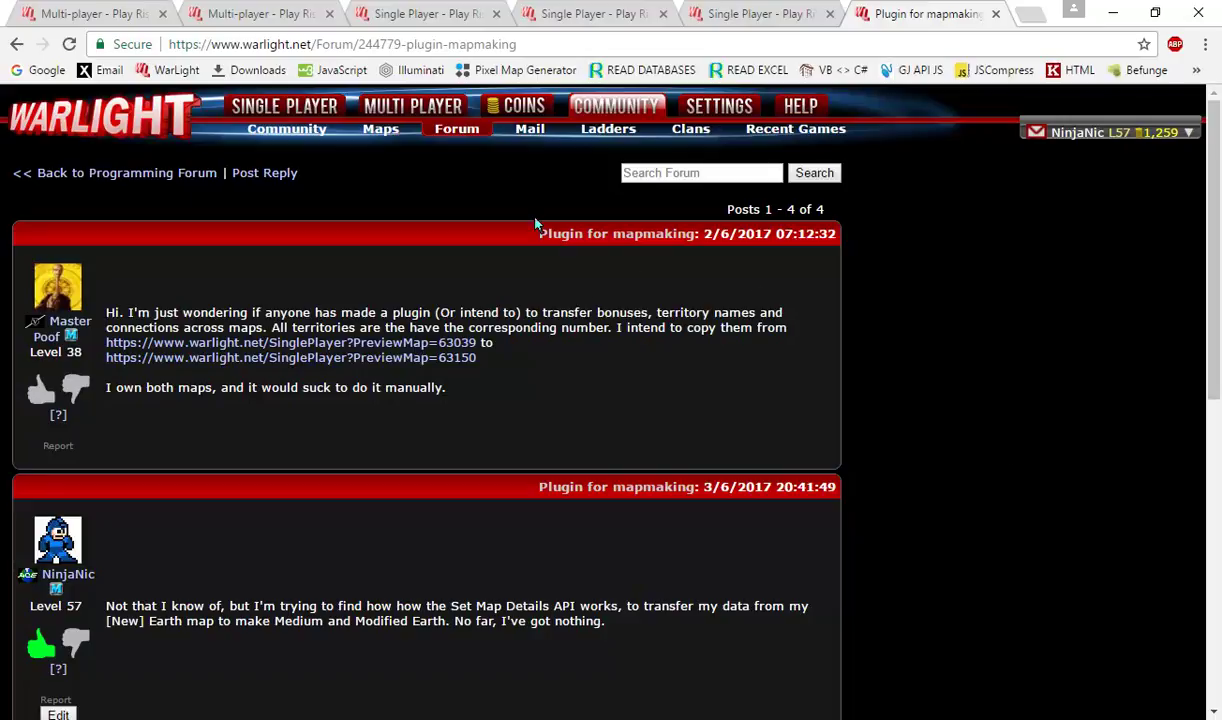
Compare the [New] Earth, Medium Earth and Modified Medium Earth map previews
left_click(452, 14)
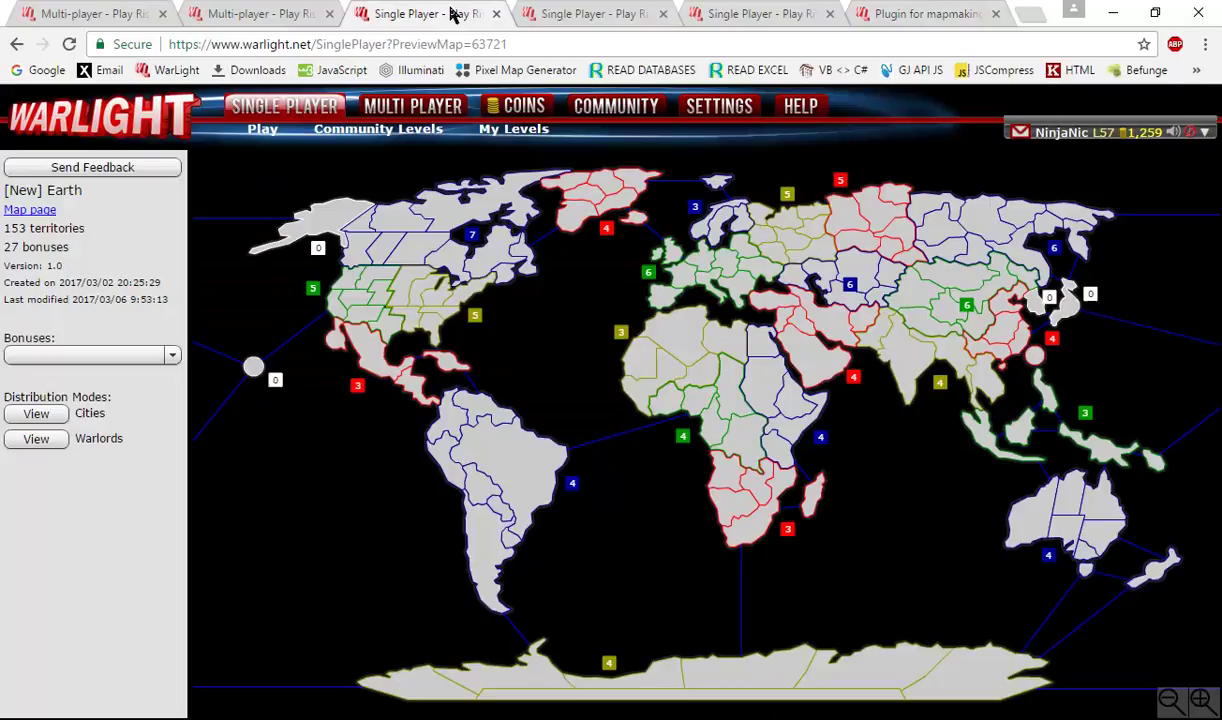
left_click(581, 12)
left_click(734, 12)
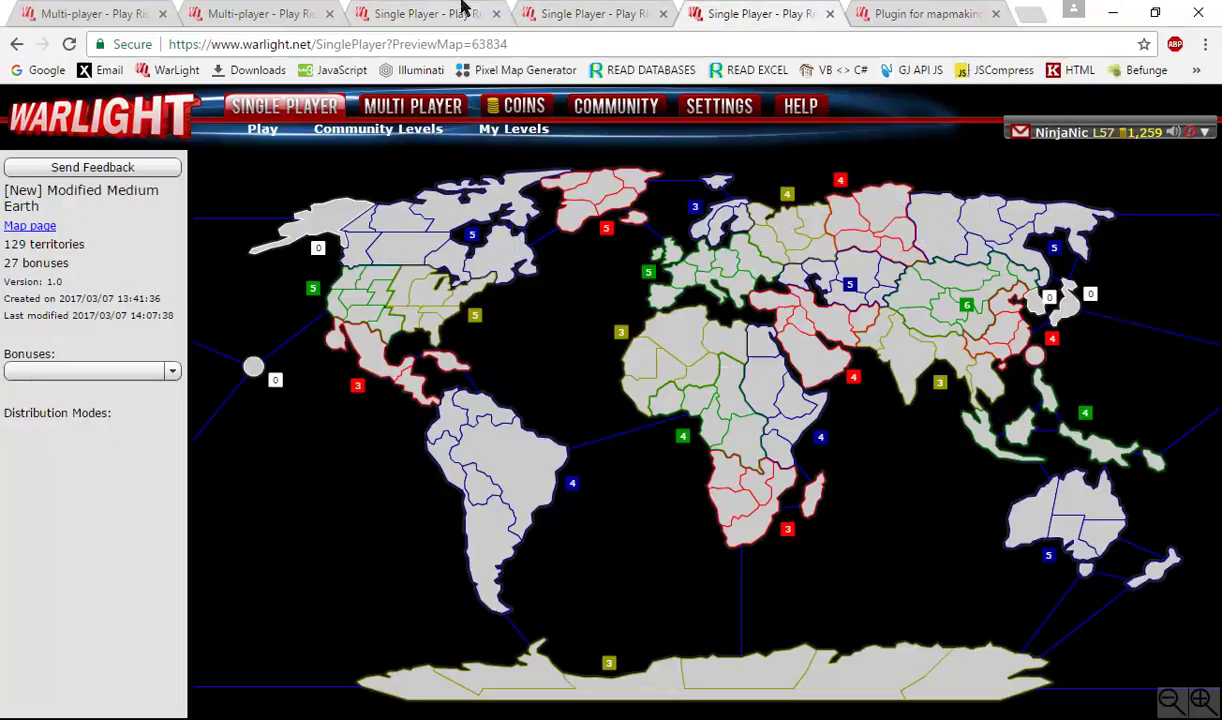
left_click(462, 8)
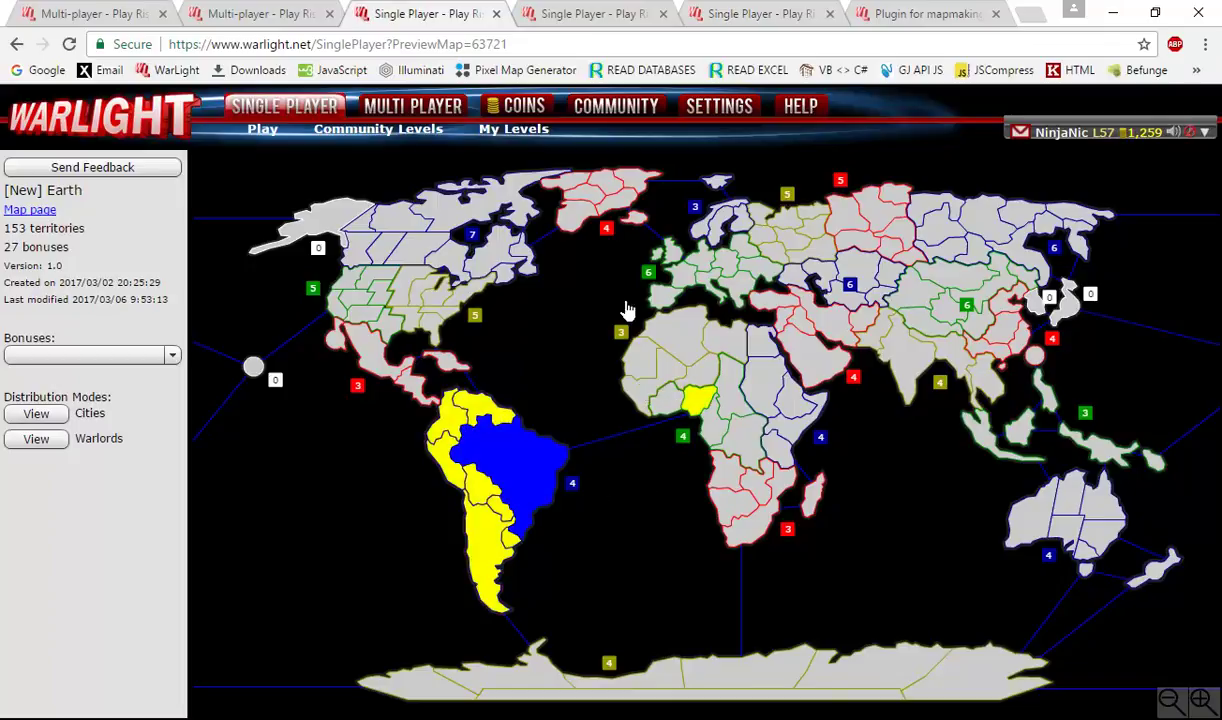
left_click(563, 10)
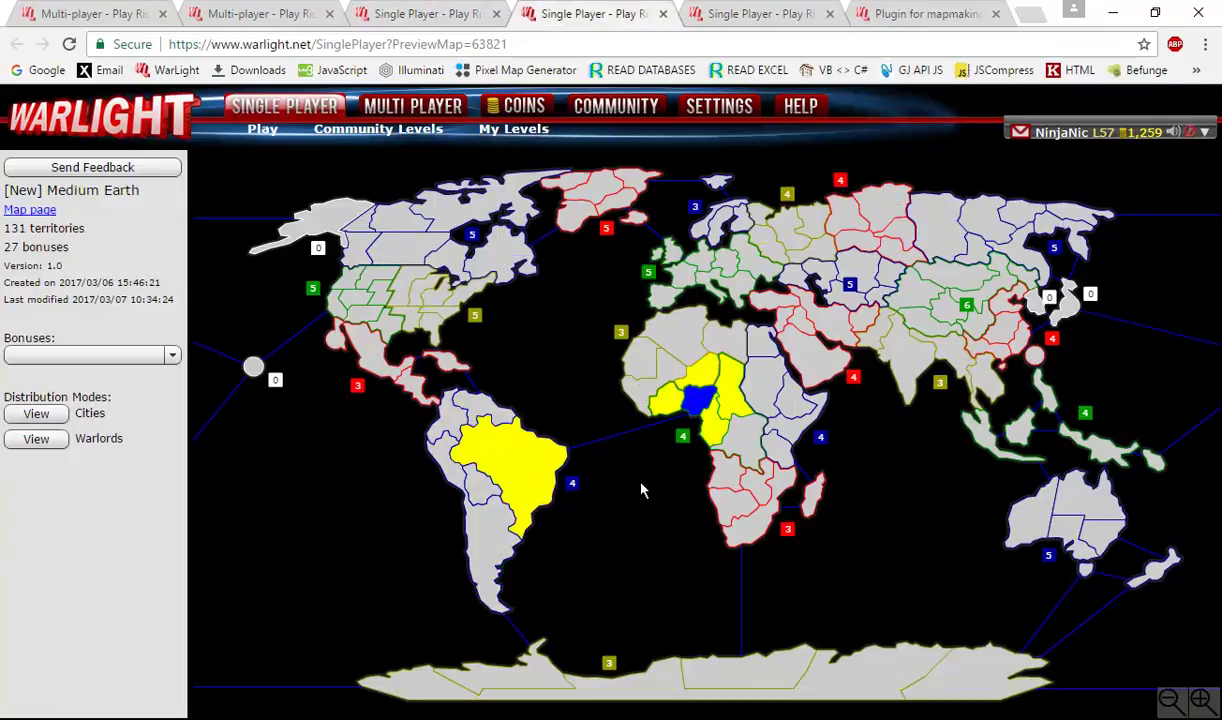
left_click(680, 10)
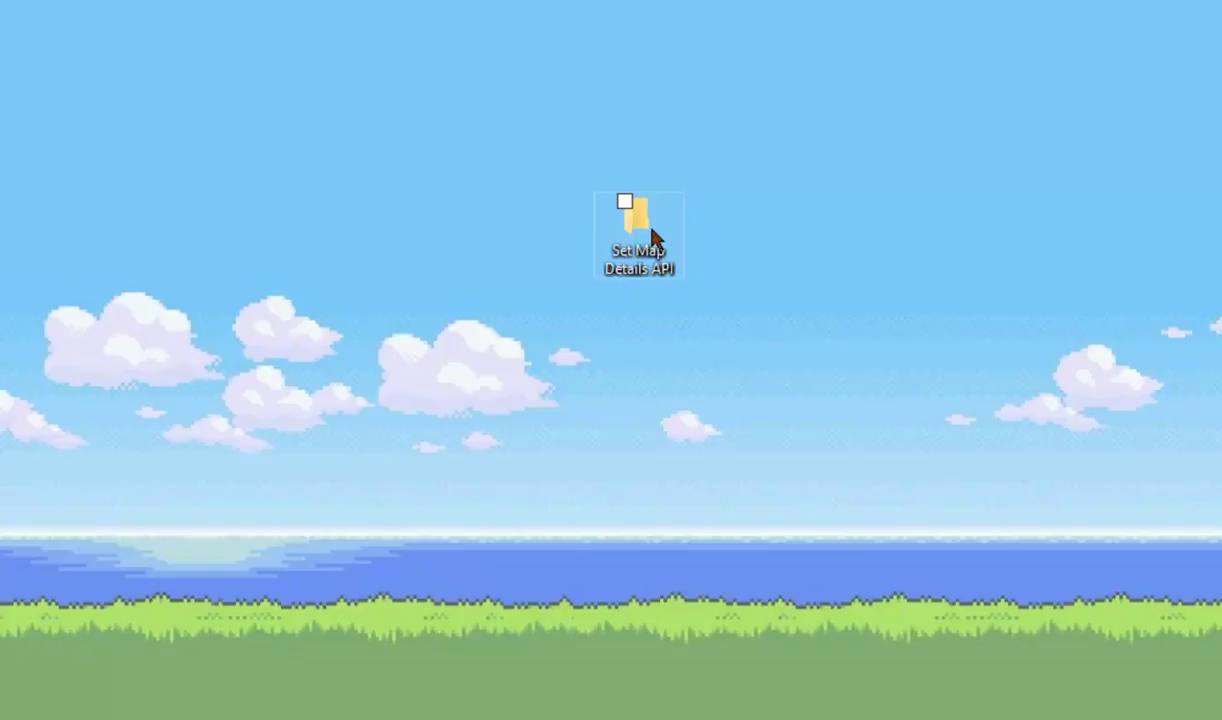
Launch WarLight Map API.exe from the Set Map Details API folder and enter the login email and token
double_click(656, 240)
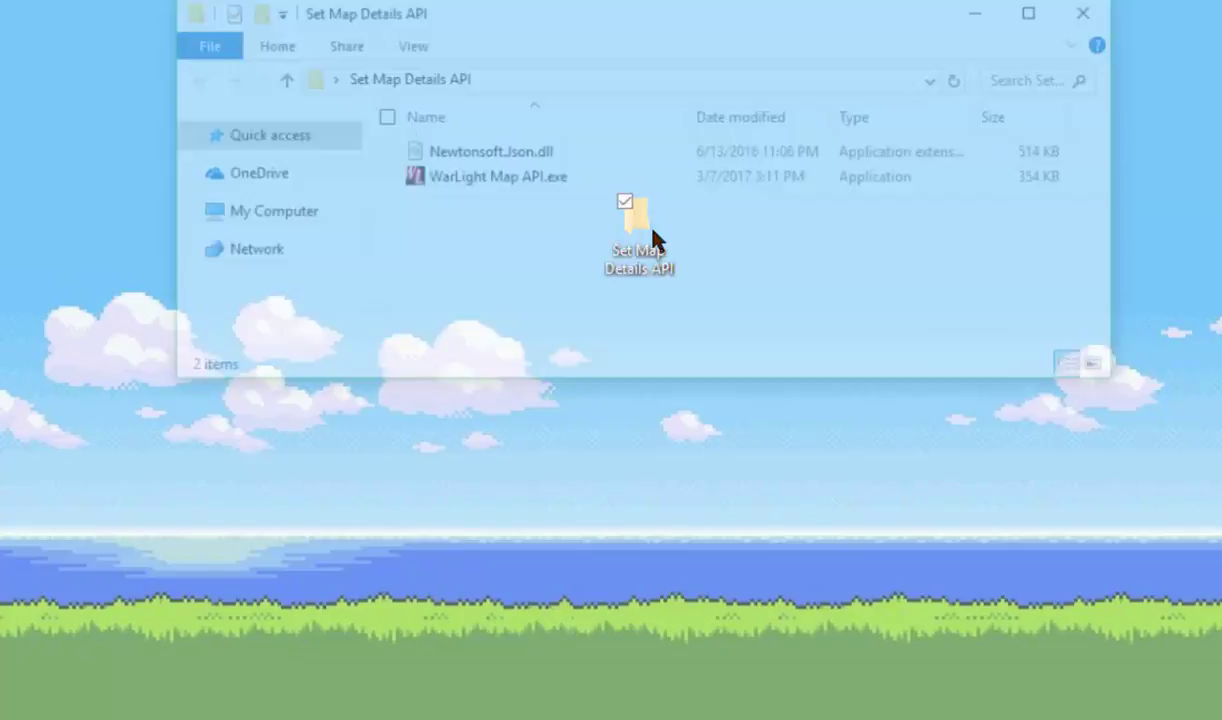
double_click(536, 193)
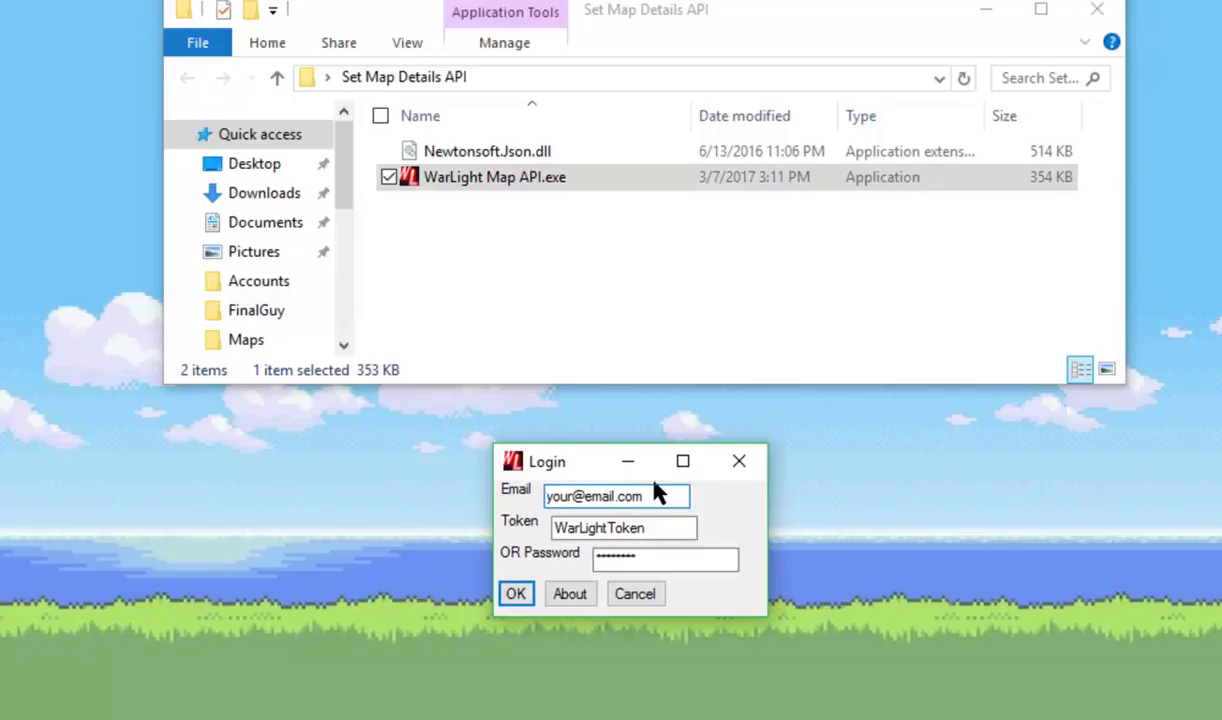
left_click_drag(657, 494, 426, 477)
double_click(673, 528)
key("Tab")
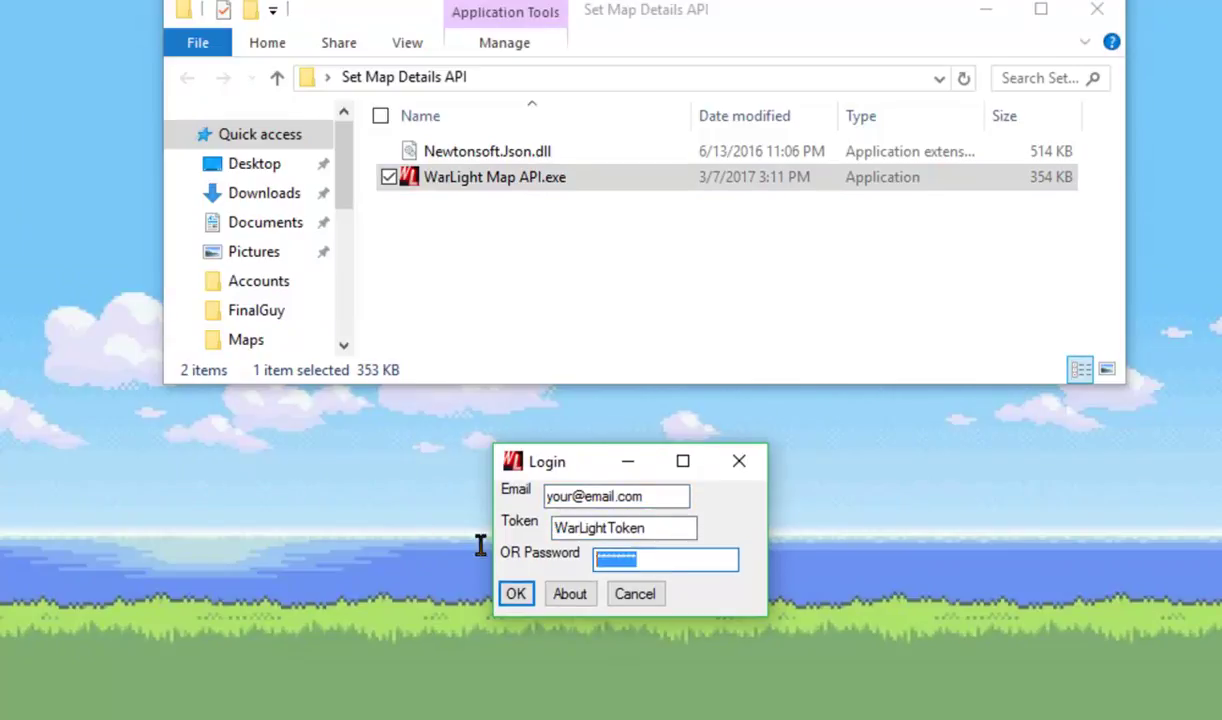
key("Tab")
key("Tab")
key("Tab")
key("Tab")
key("Tab")
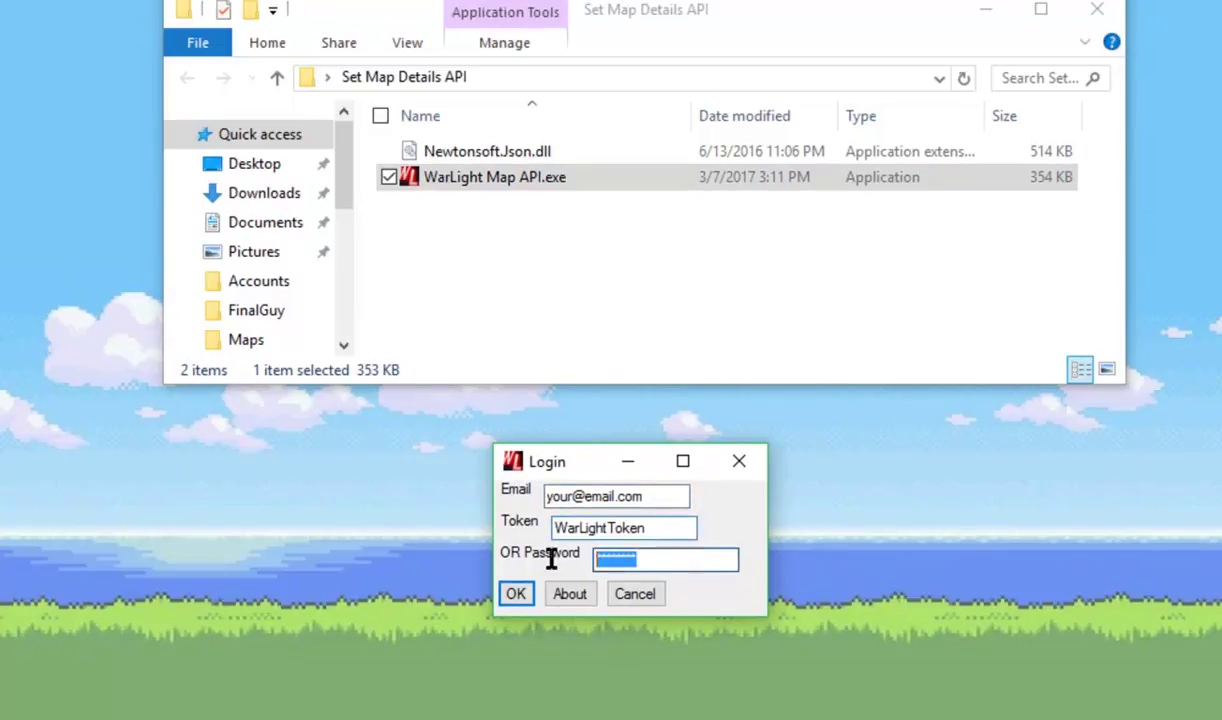
key("Tab")
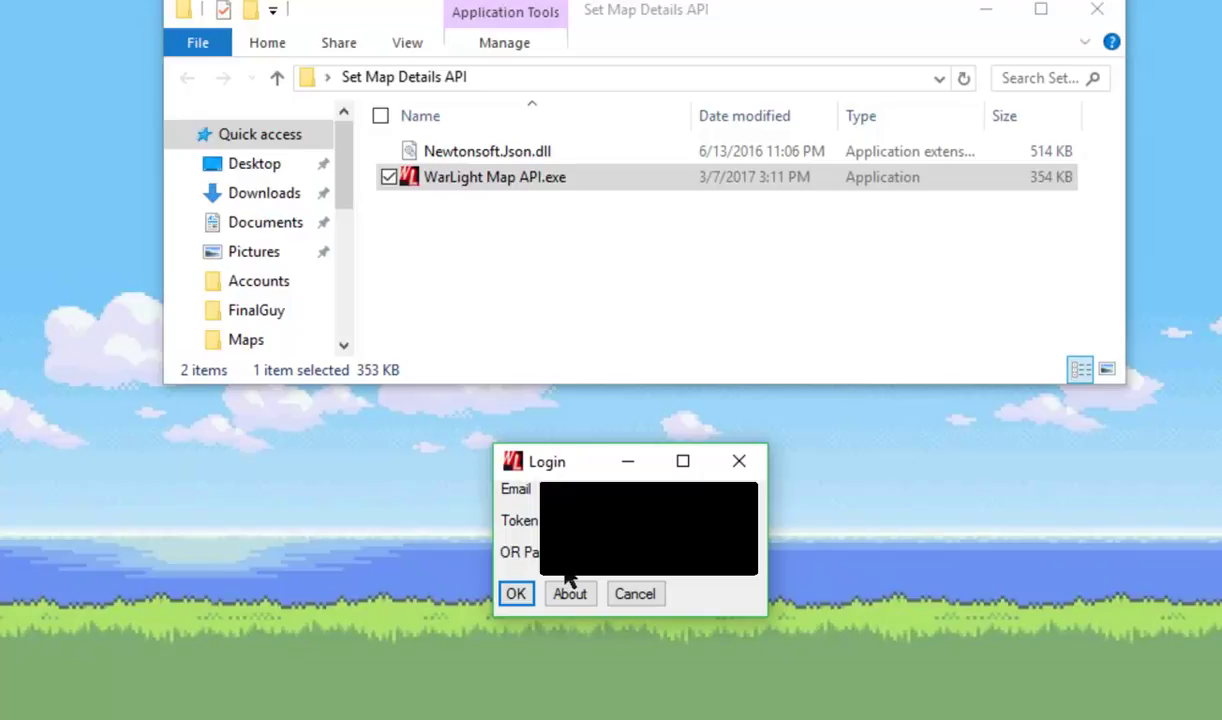
left_click(521, 598)
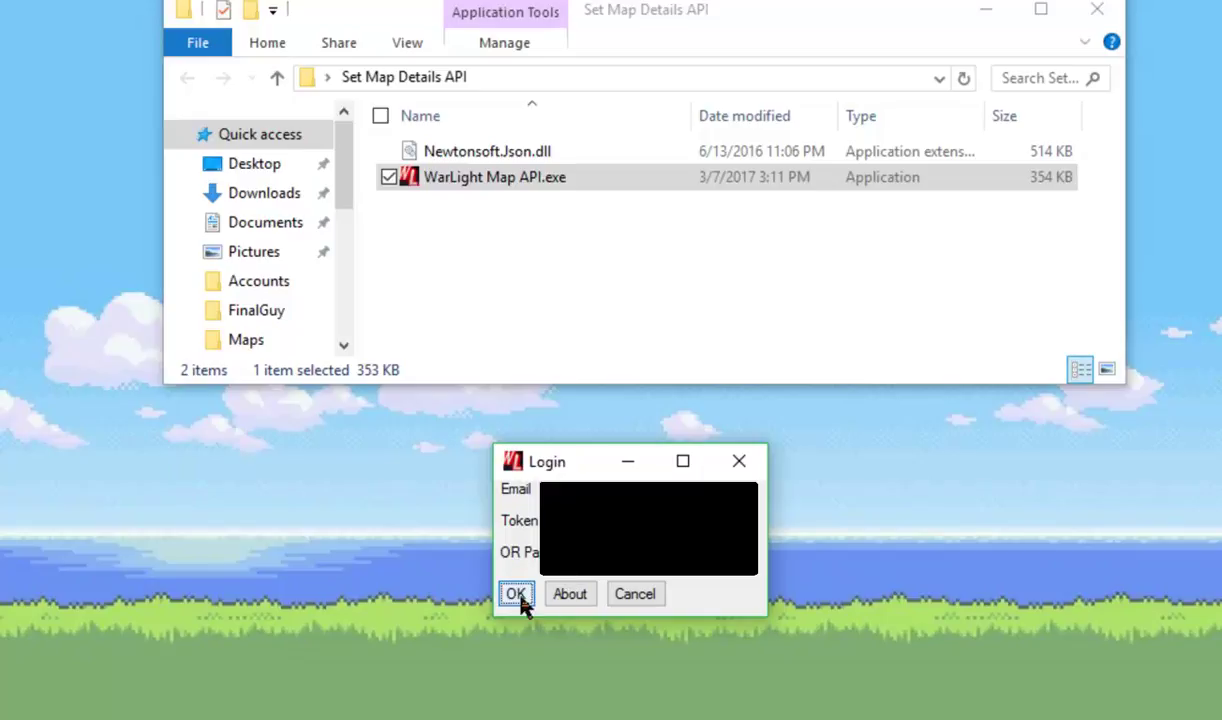
Submit the login and move the map-copy window aside
left_click(517, 596)
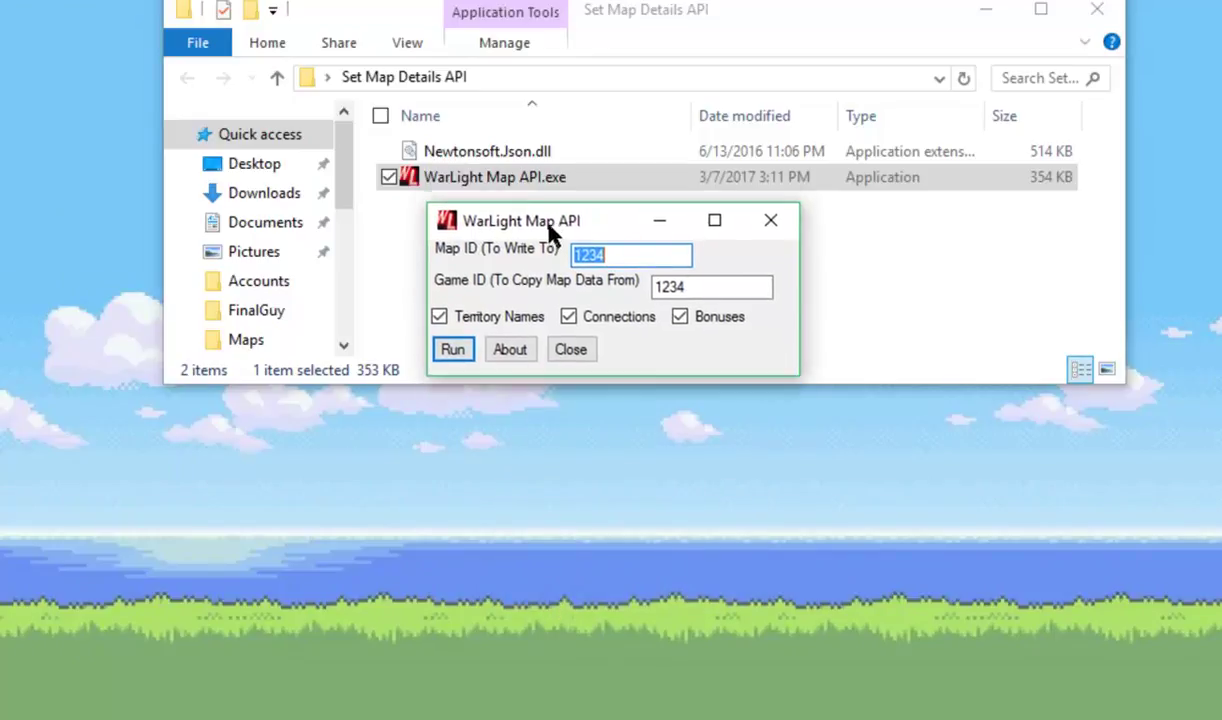
left_click_drag(546, 226, 578, 268)
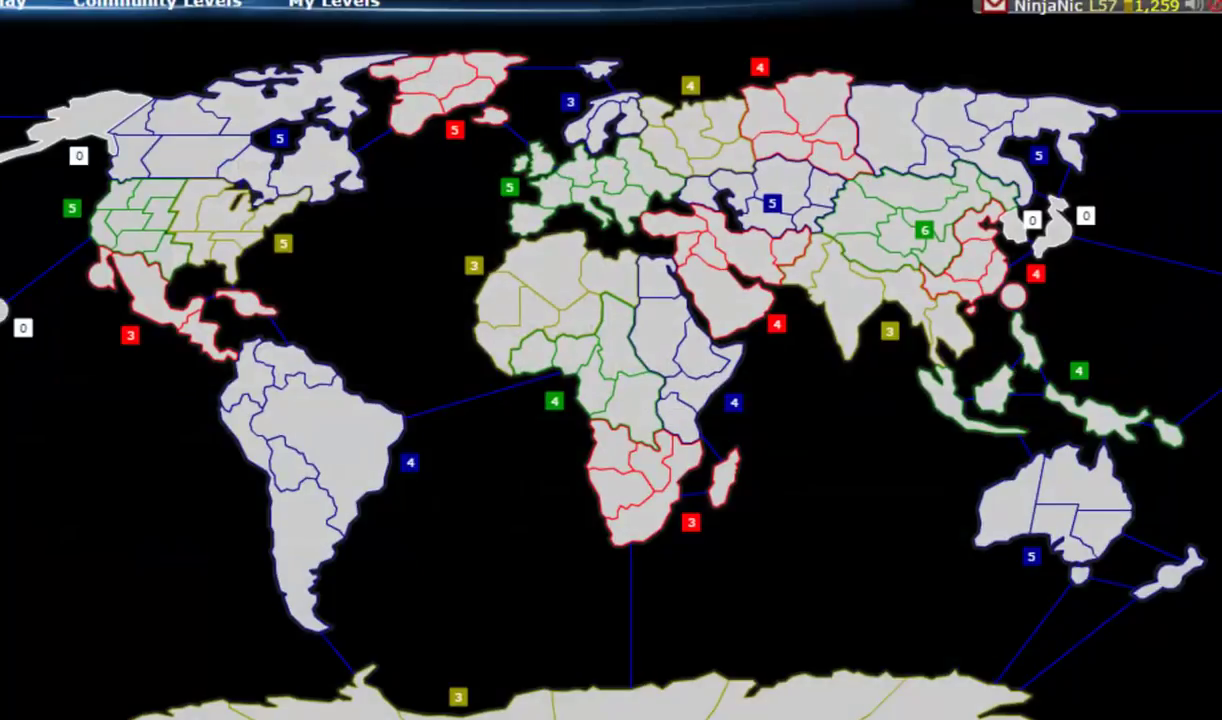
Copy game ID 13065290 from the finished Medium Earth game into the tool's source Game ID field
left_click(262, 10)
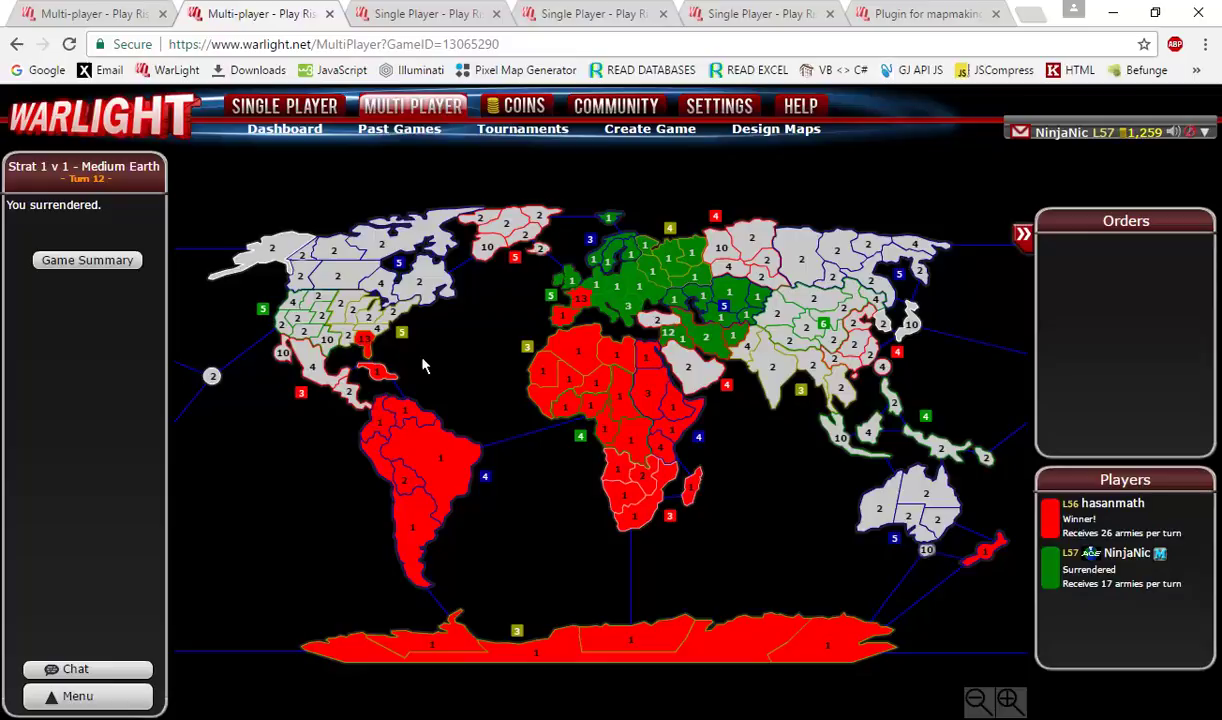
left_click(395, 13)
left_click(566, 8)
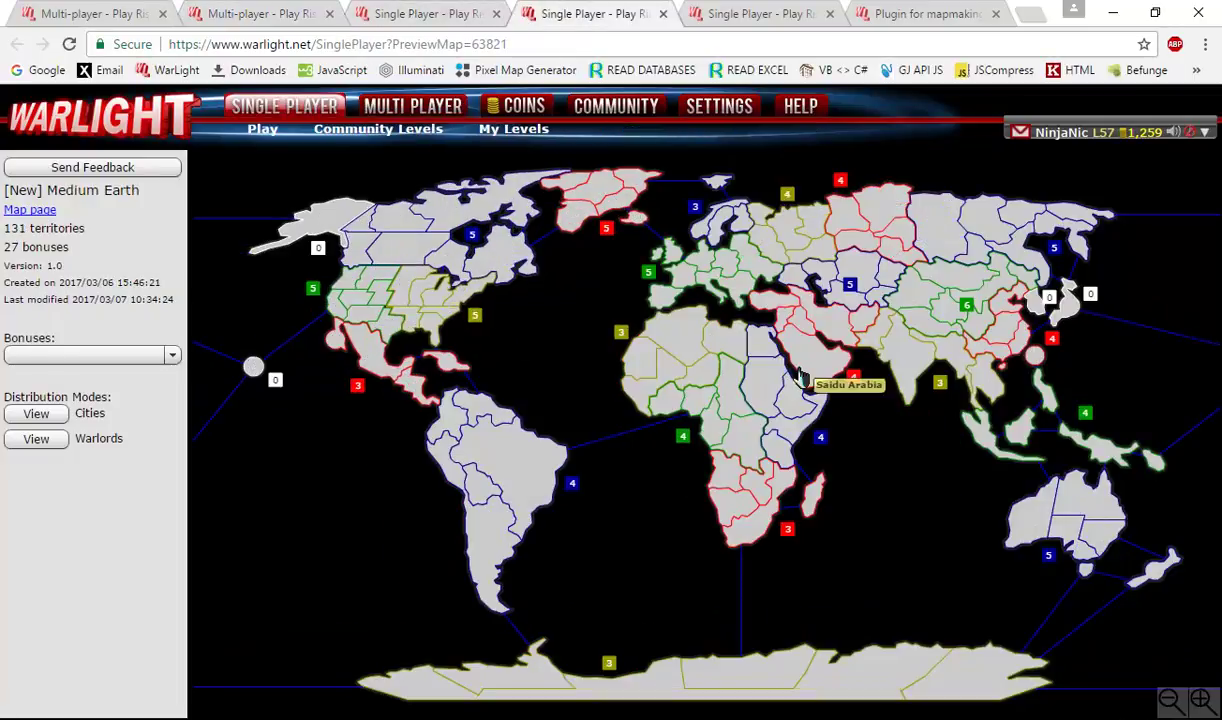
left_click(322, 9)
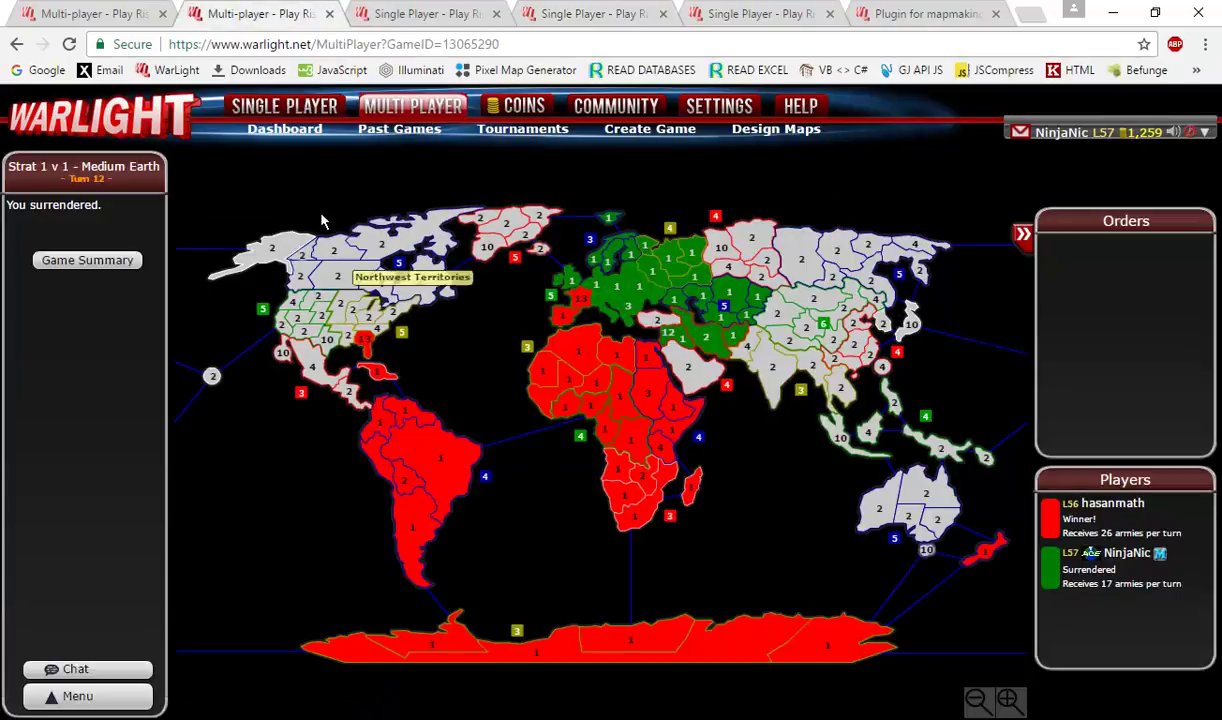
left_click_drag(441, 44, 520, 44)
key("ctrl+c")
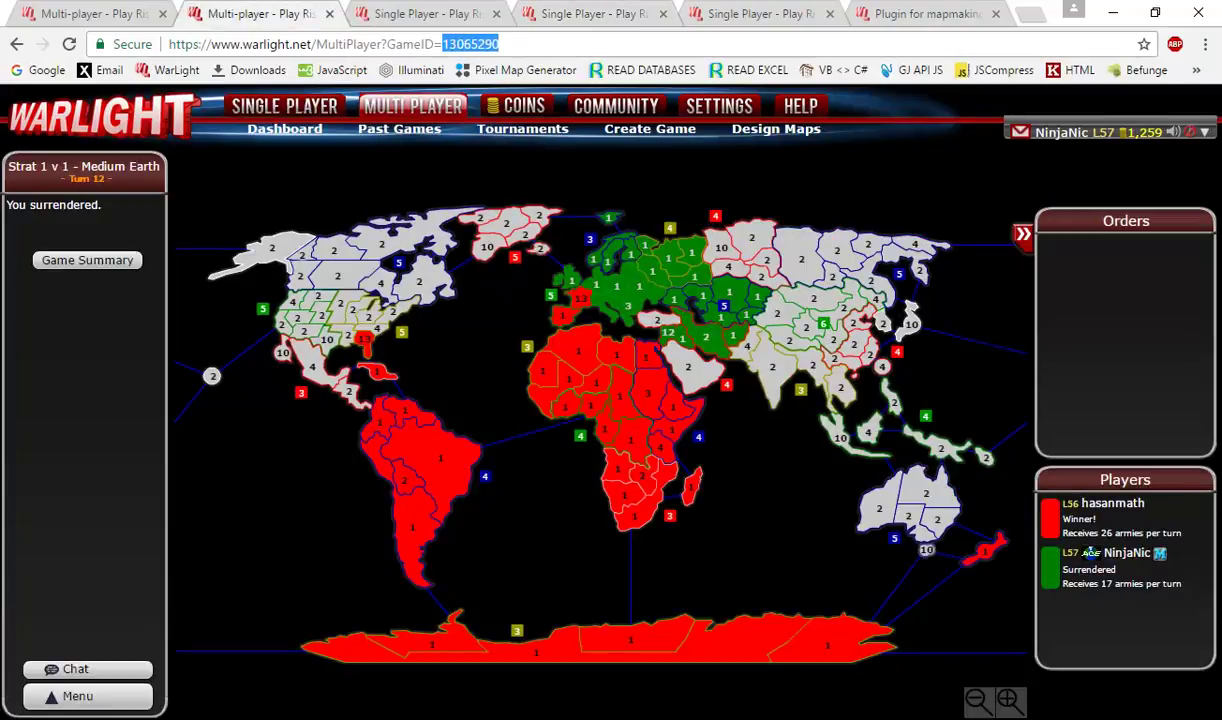
key("Tab")
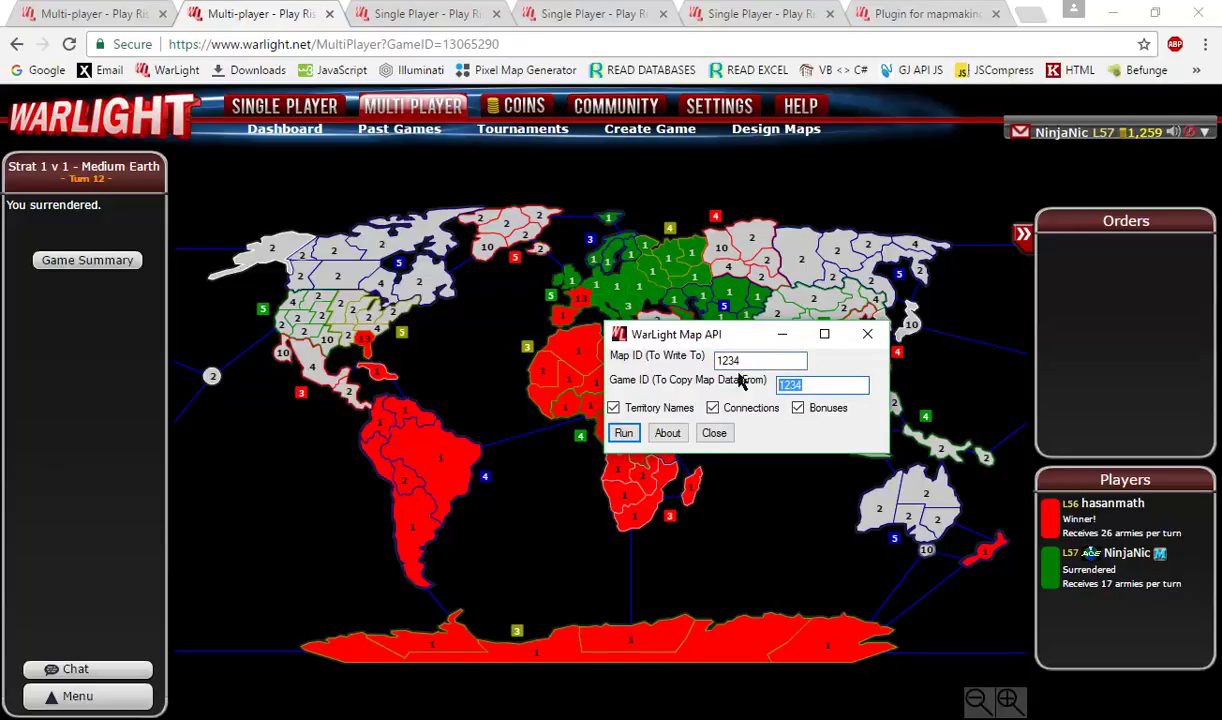
key("ctrl+v")
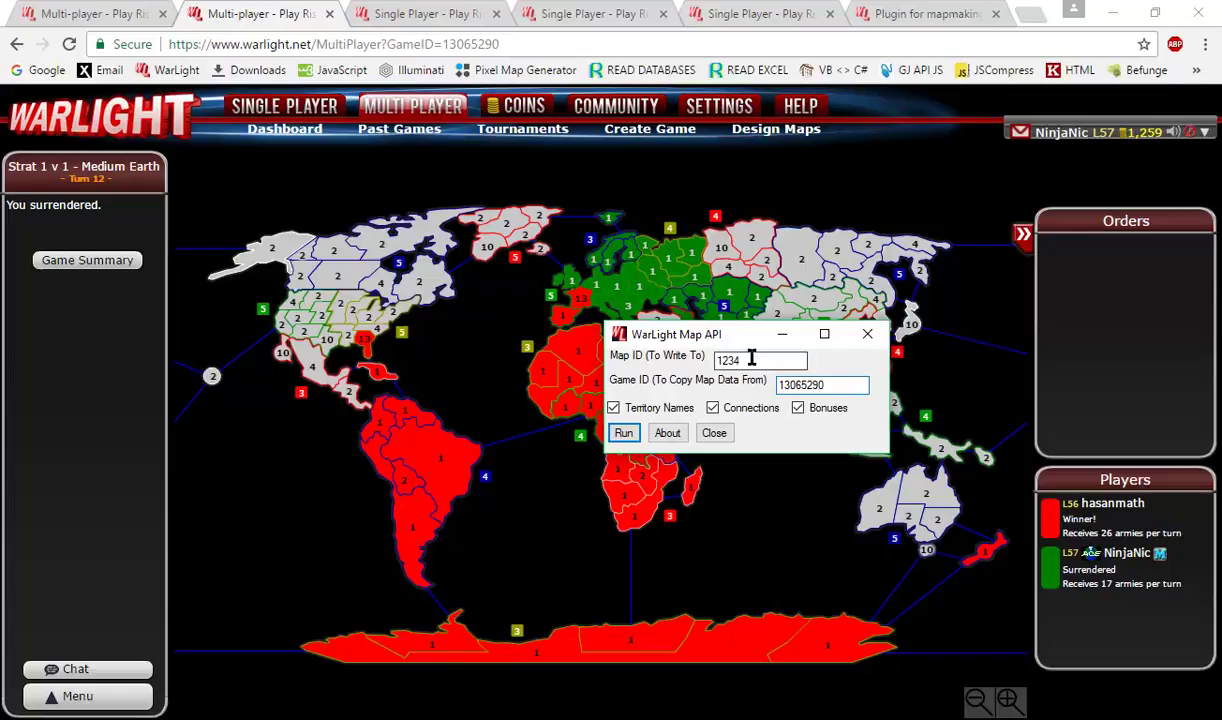
Upload NEW Map20- MediumEarth 3.svg as a new map family named 'Tutorial' in Design Maps
left_click(130, 14)
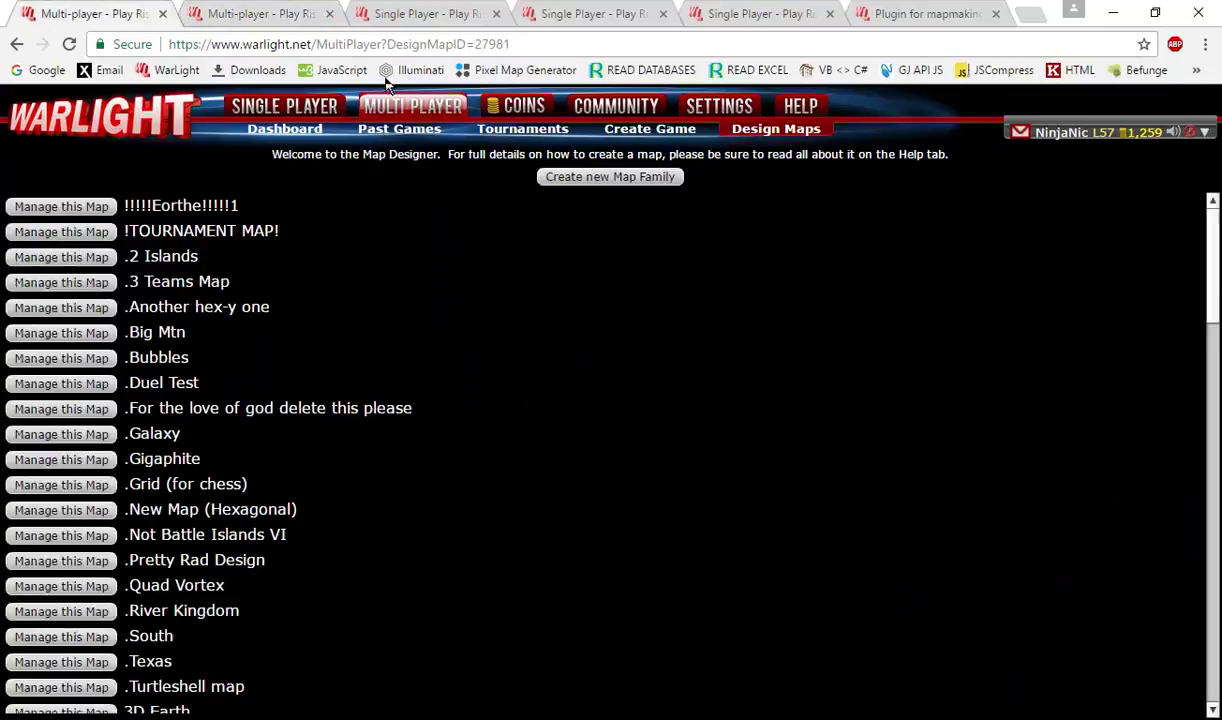
left_click(621, 178)
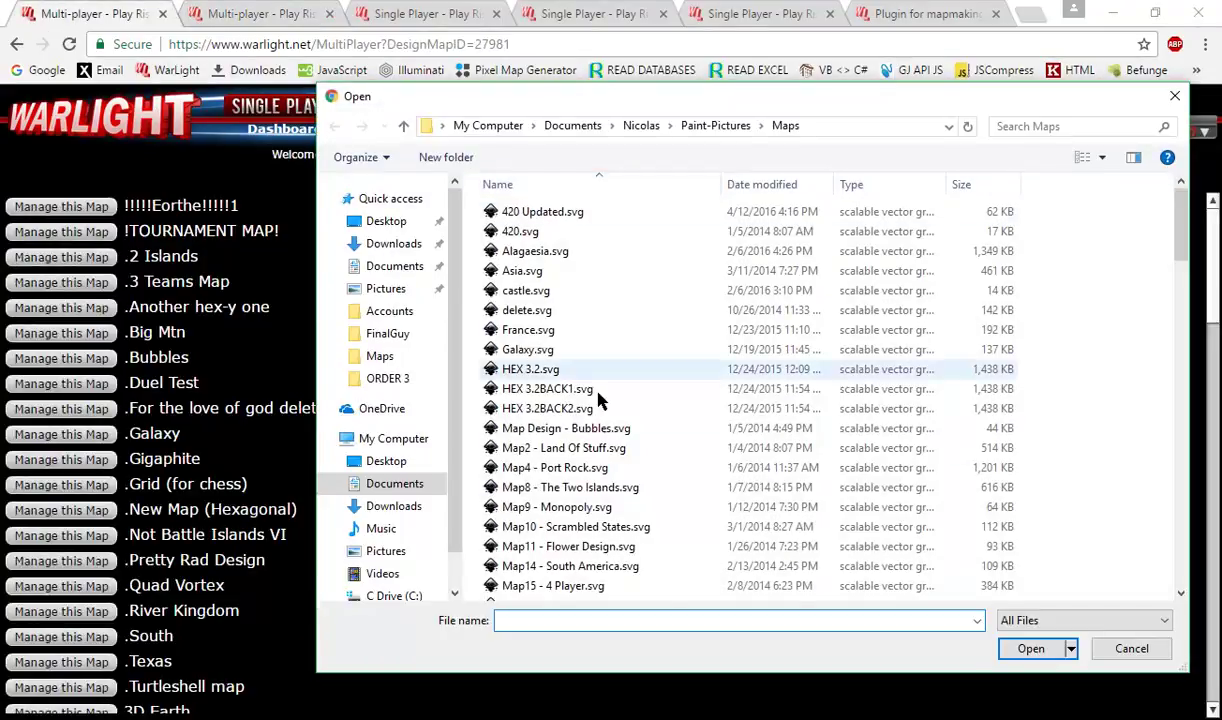
left_click_drag(1180, 228, 1181, 532)
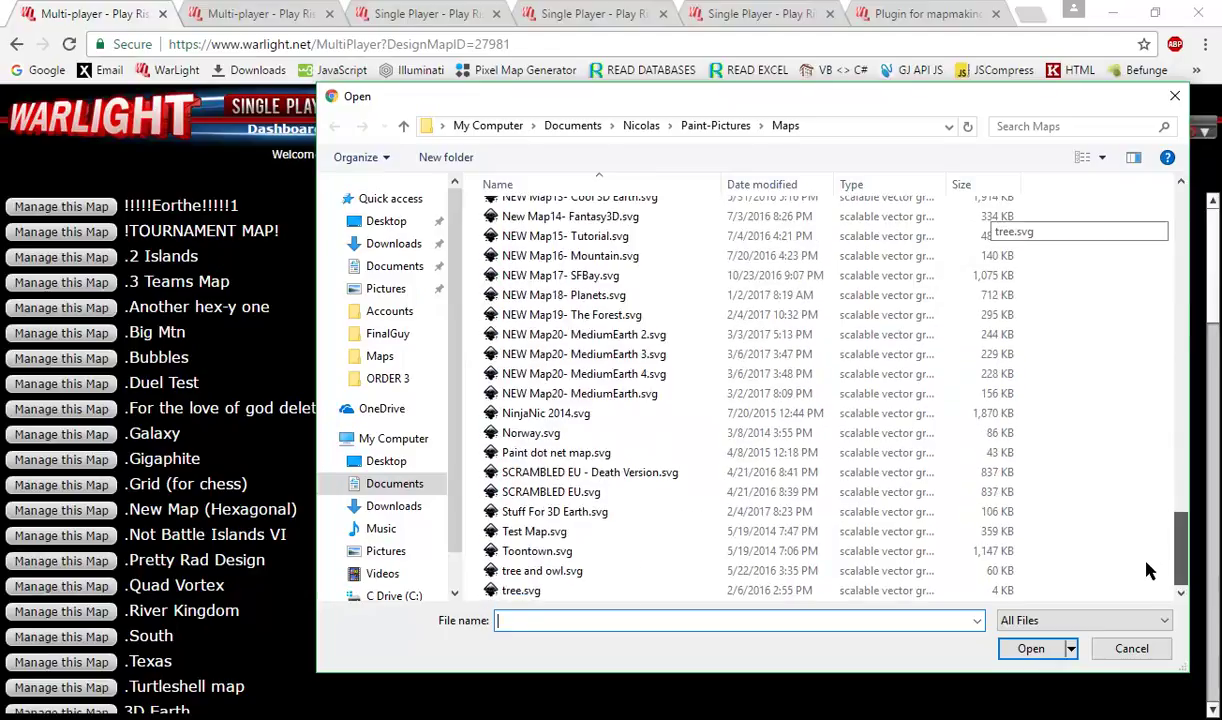
left_click(659, 360)
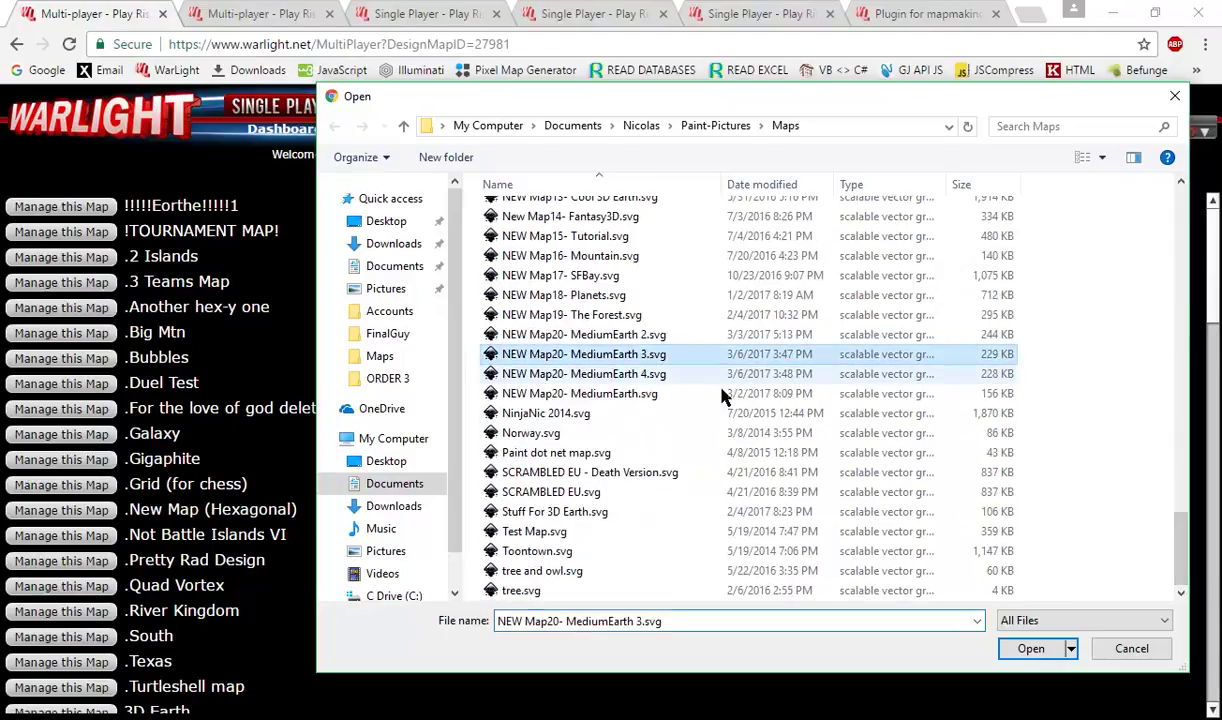
left_click(1031, 648)
left_click(590, 361)
type("Tutorial")
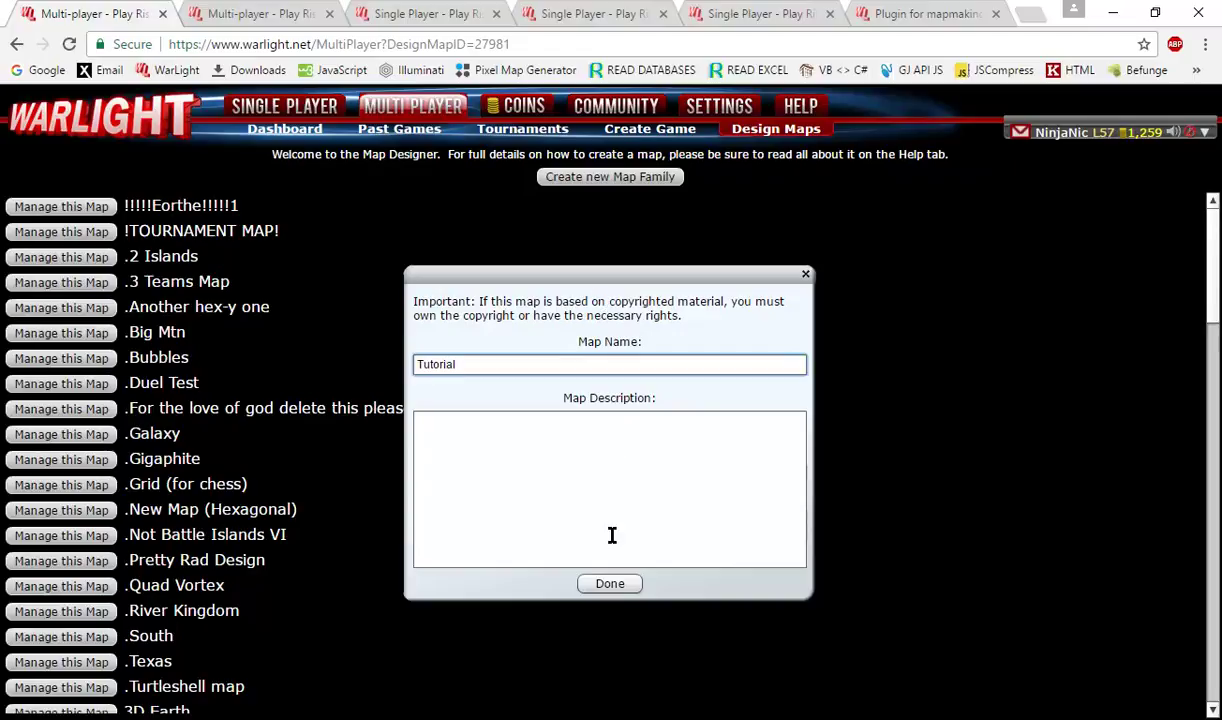
left_click(618, 584)
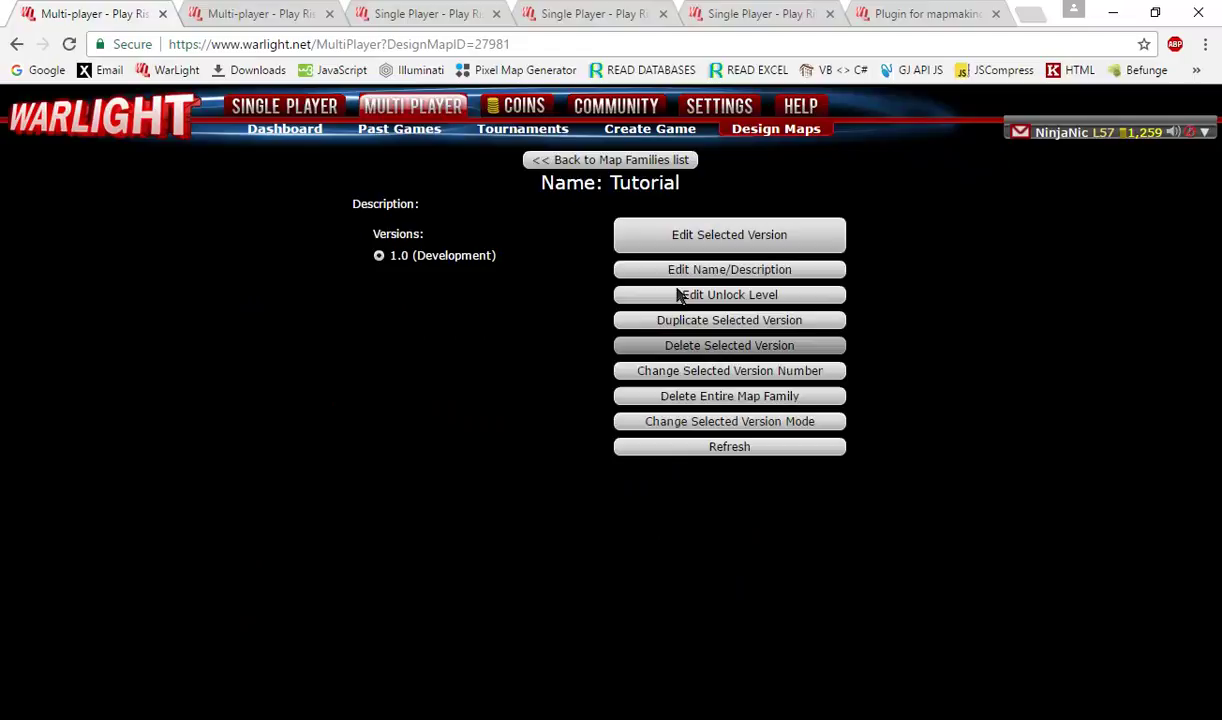
Paste the Tutorial map's ID 63845 into WarLight Map API as the target map
left_click(745, 237)
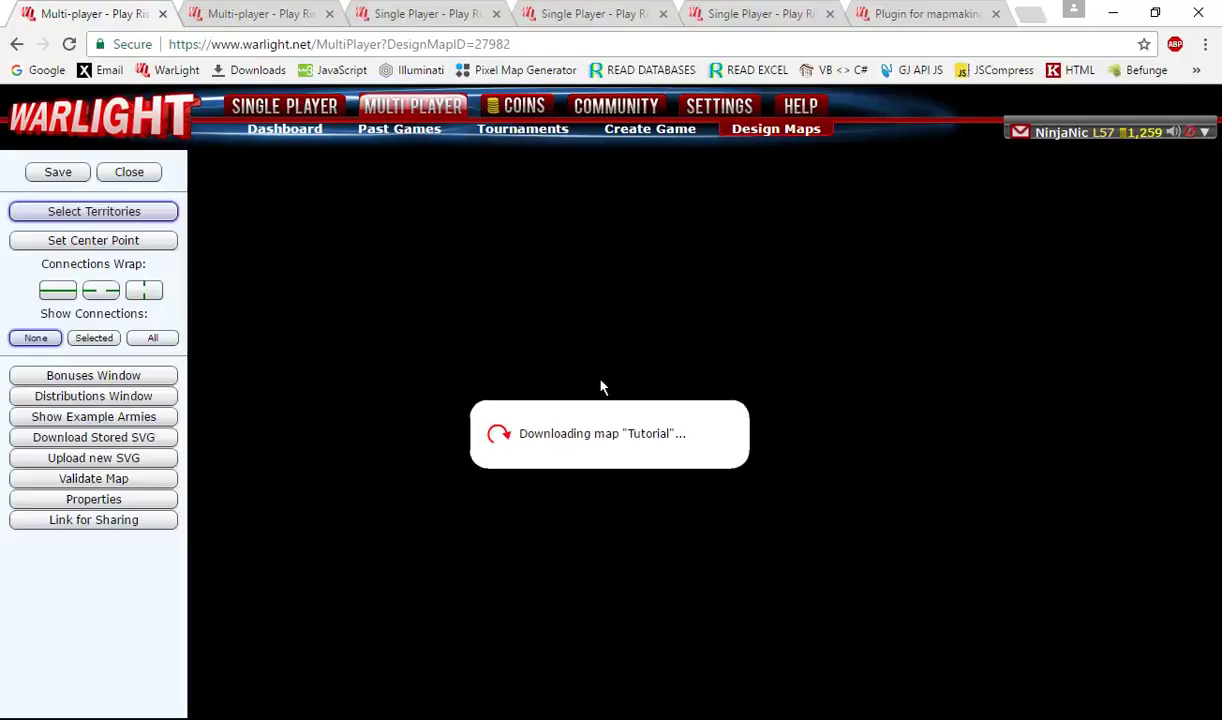
left_click(150, 522)
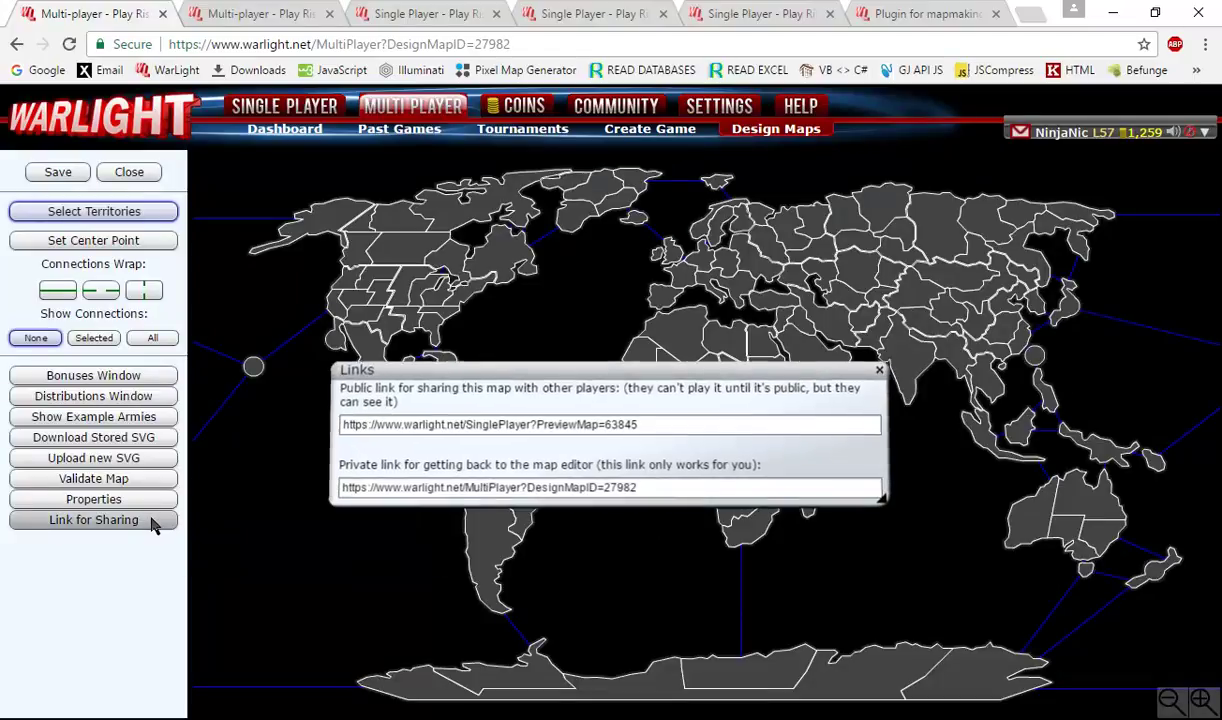
double_click(611, 424)
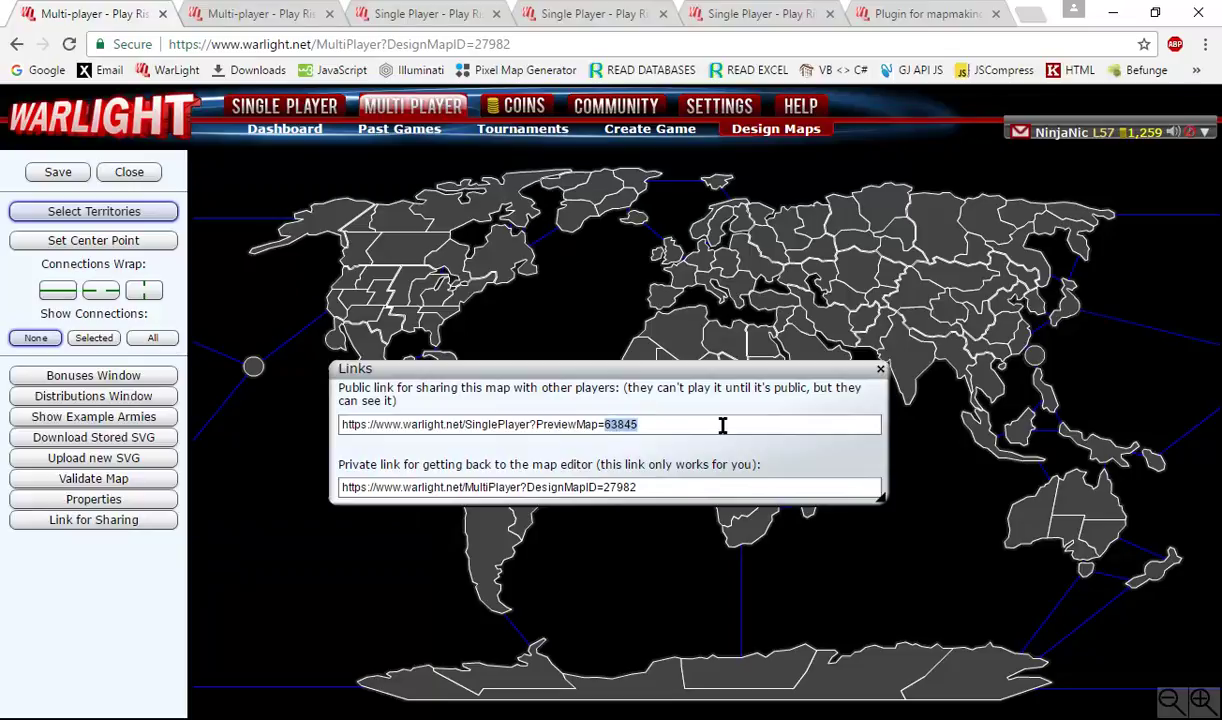
key("ctrl+c")
key("alt+Tab")
key("ctrl+v")
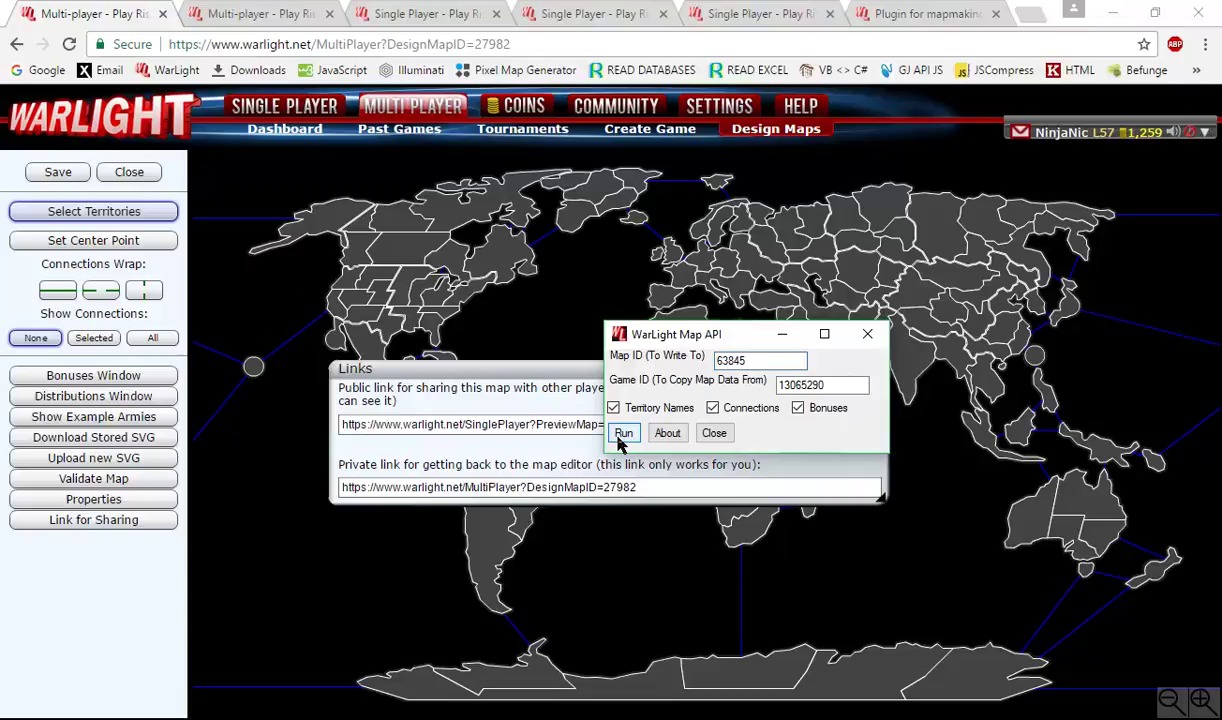
Acknowledge the successful copy, then close the map-copy tool and the sharing links box
left_click(620, 440)
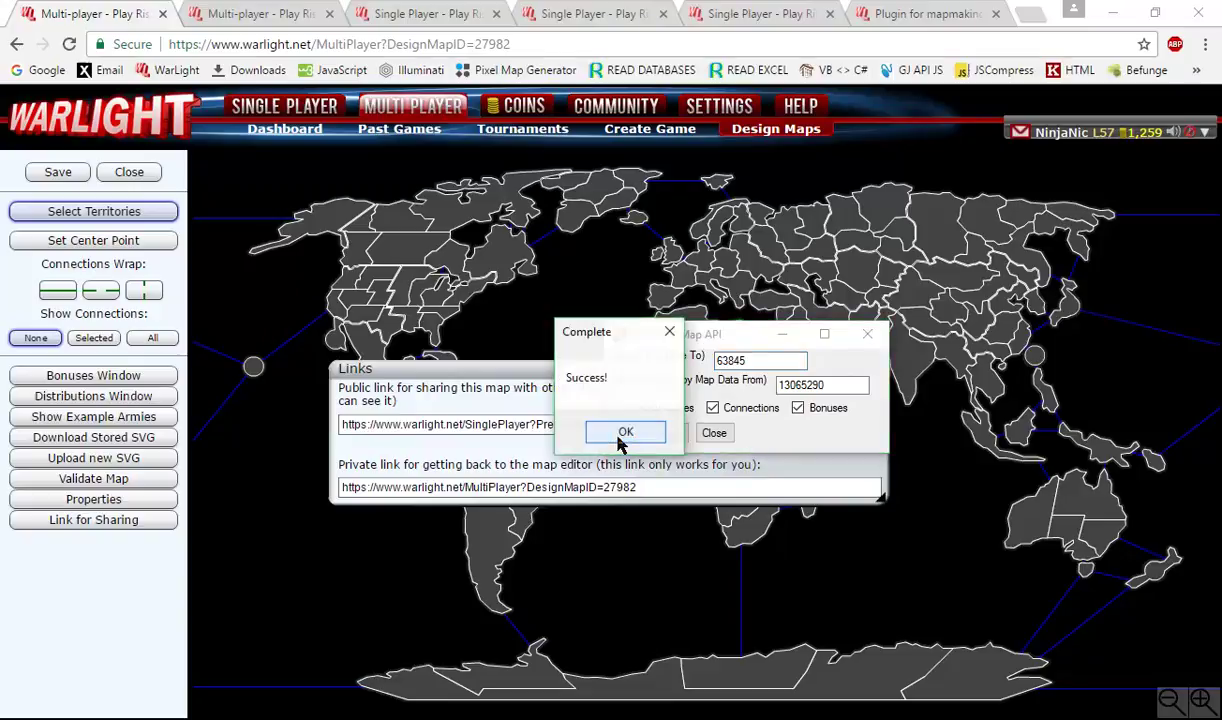
left_click(625, 433)
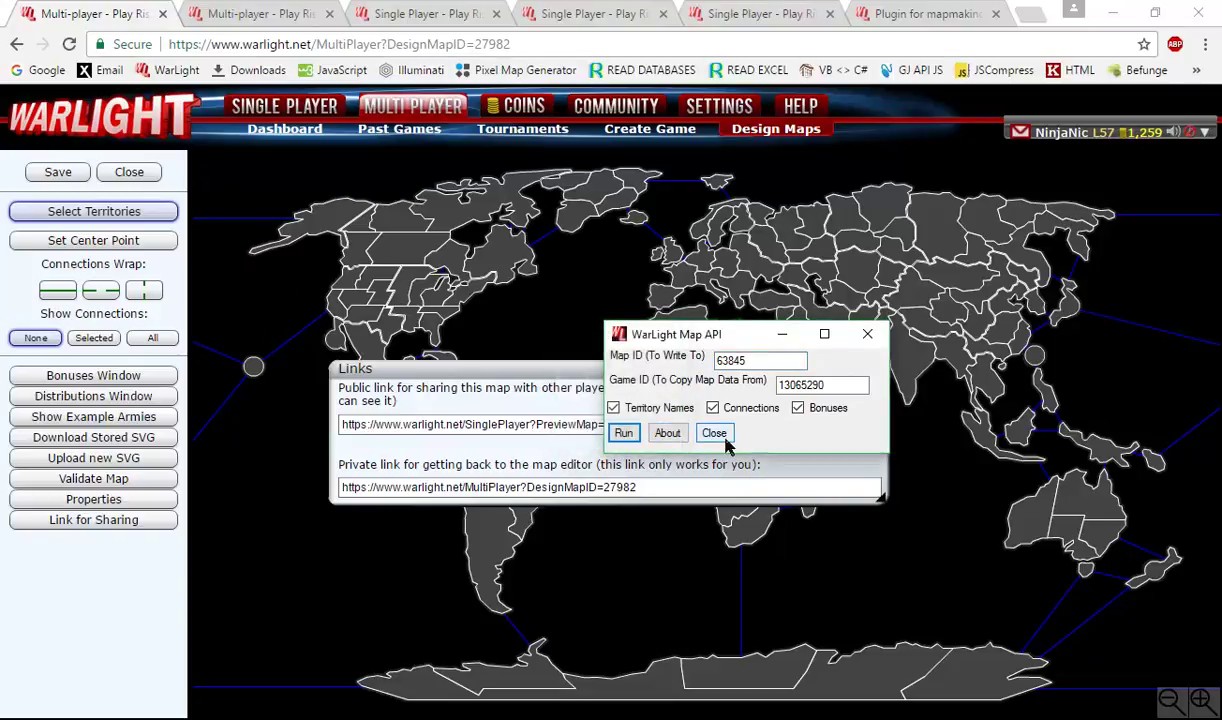
left_click(714, 433)
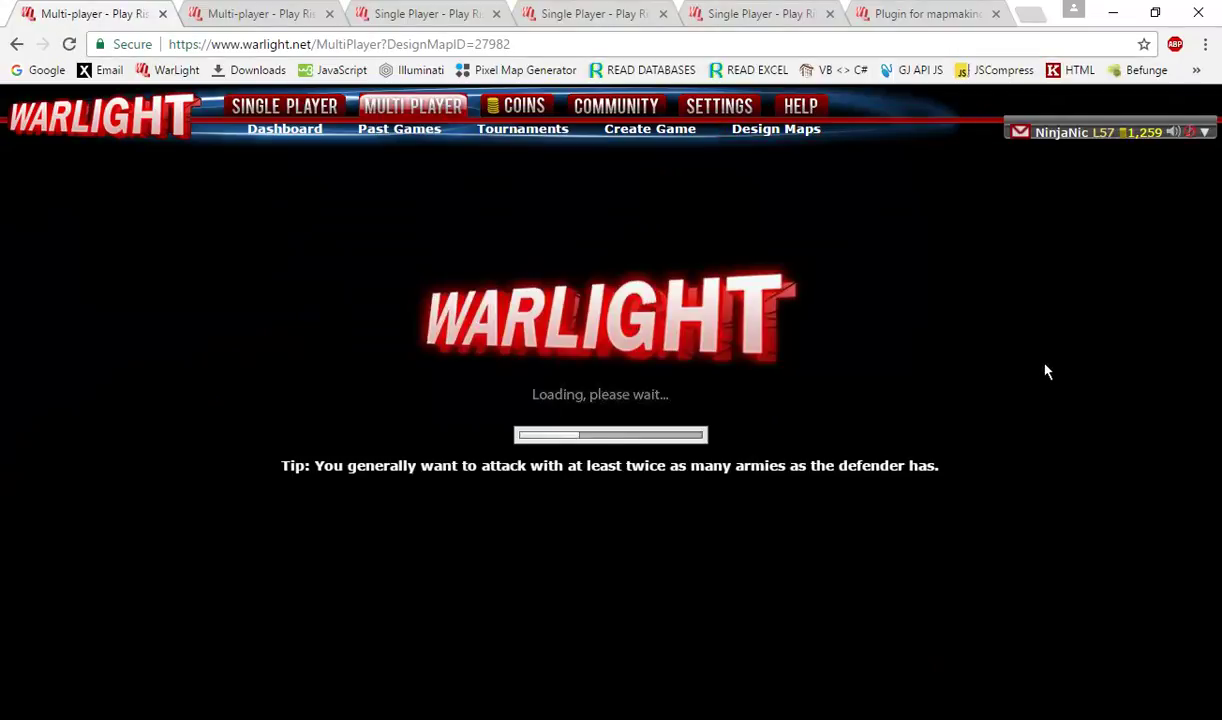
Open the Tutorial version for editing and check Brazil, Venezuela and the South America bonus
left_click(790, 238)
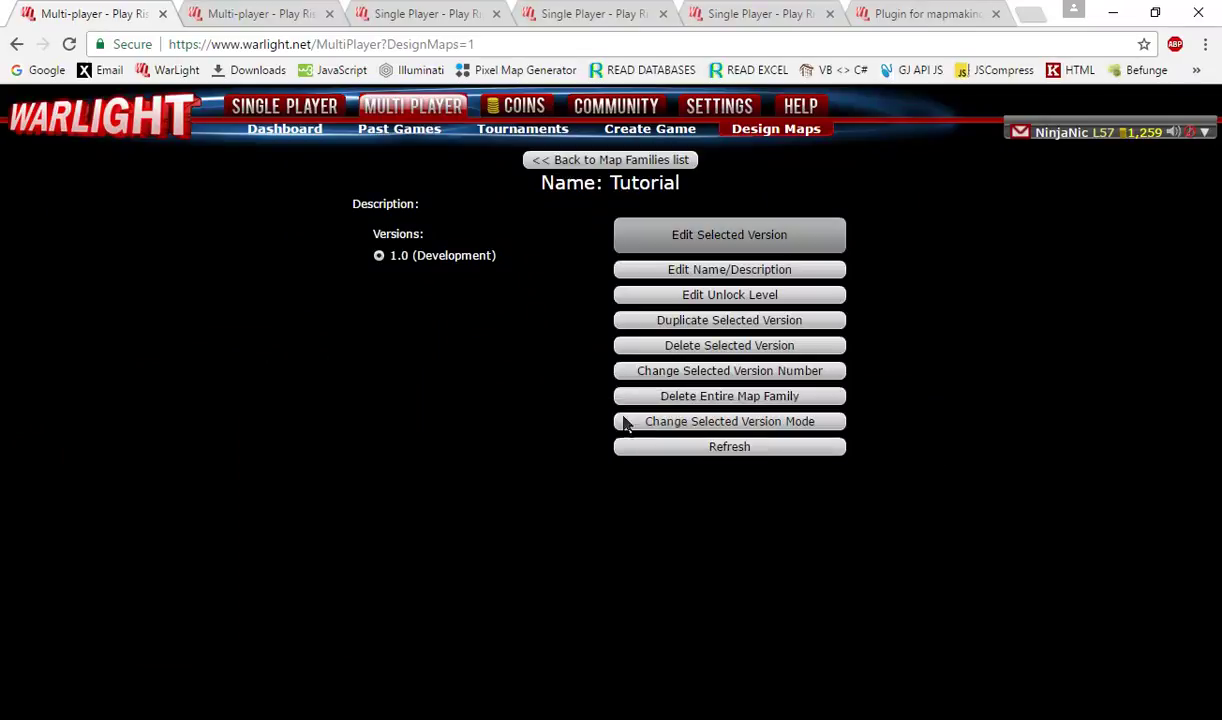
left_click(553, 470)
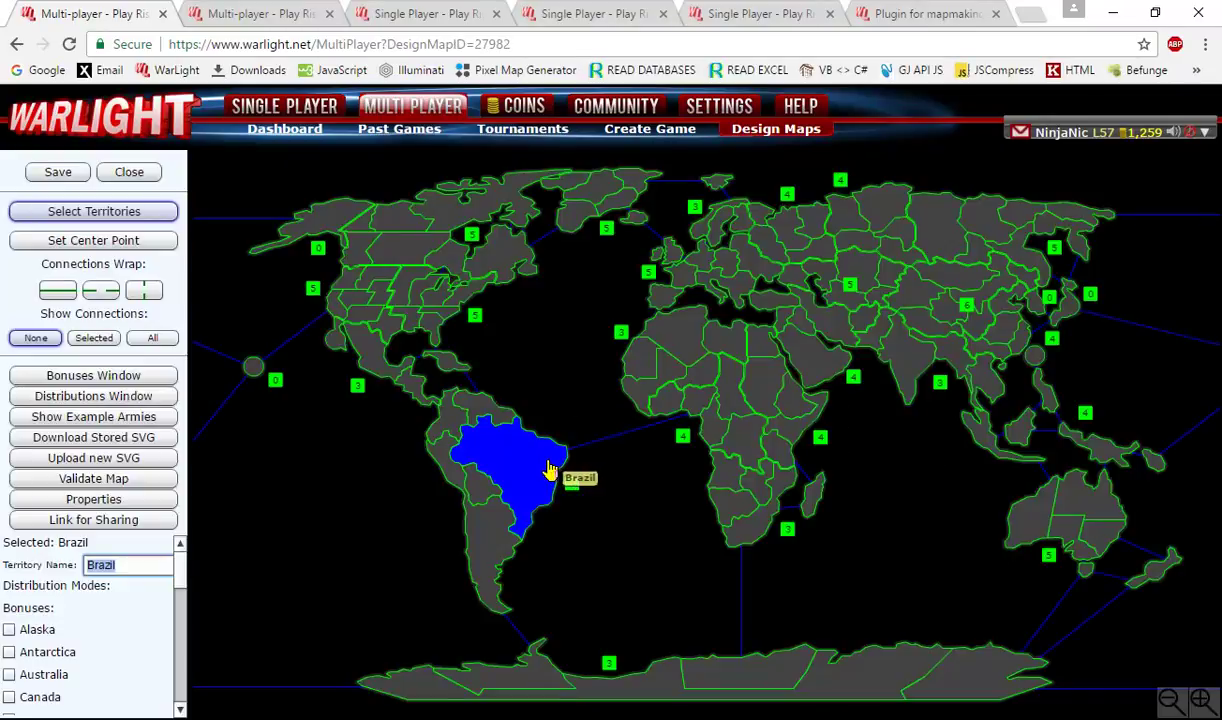
left_click(495, 410)
left_click(511, 443)
left_click(490, 408)
left_click(572, 485)
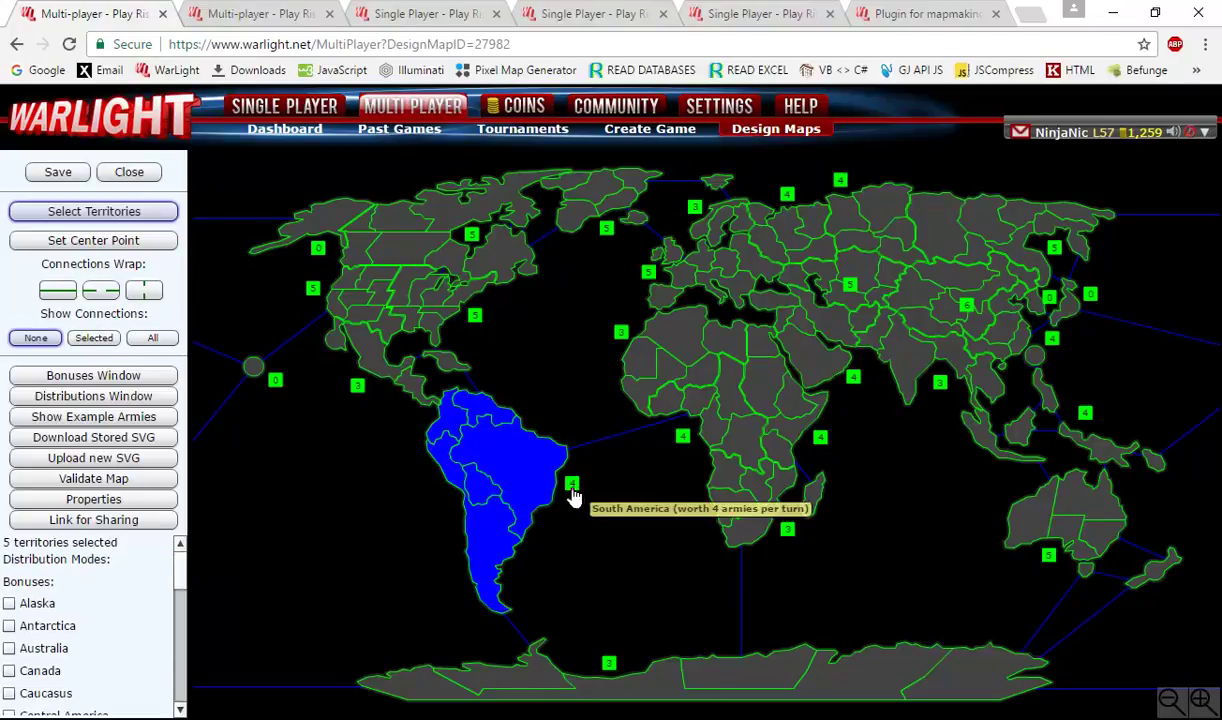
Verify the Central America, western US, eastern US and Canada bonus territories
left_click(357, 385)
left_click(312, 289)
left_click(473, 316)
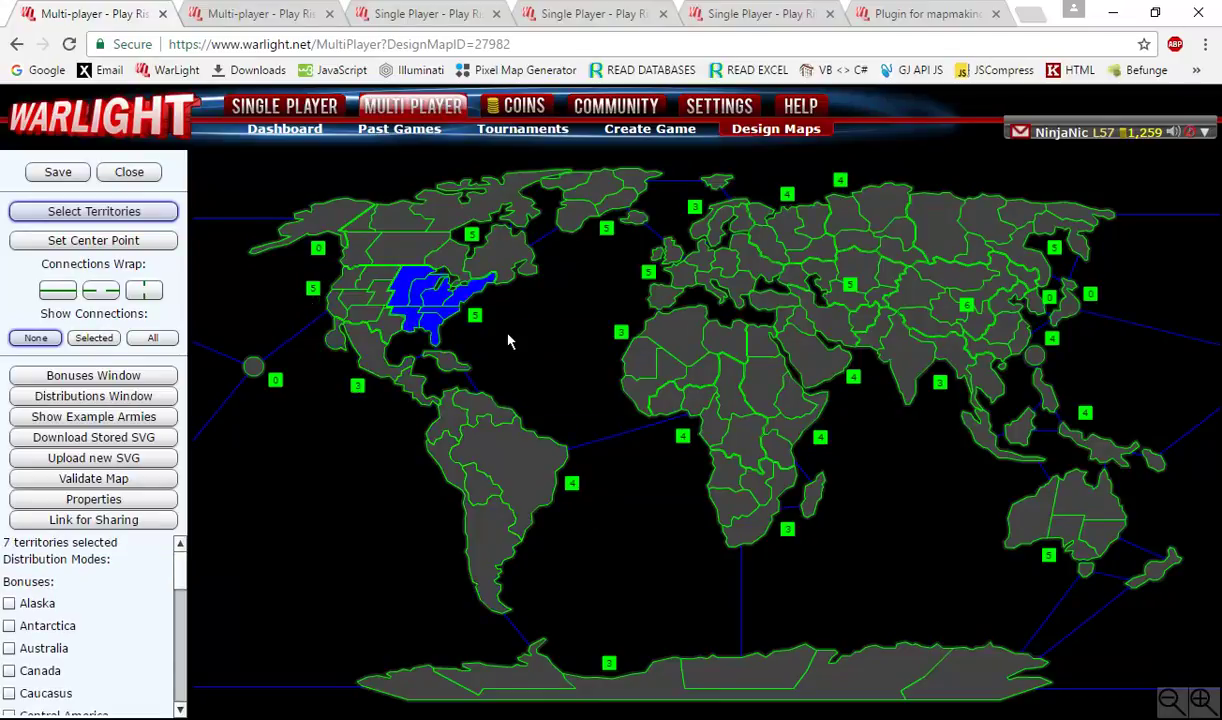
left_click(471, 234)
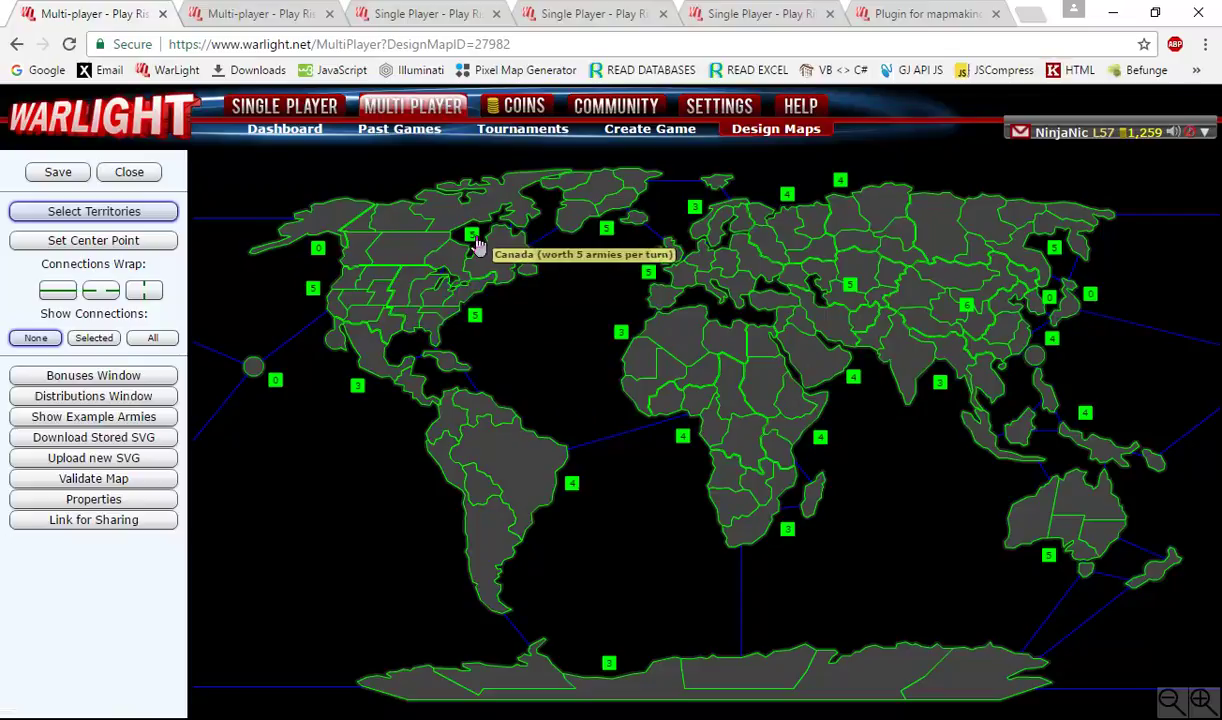
left_click(519, 286)
Verify the Greenland and North Africa bonus territories
left_click(605, 230)
scroll(603, 235, "up", 2)
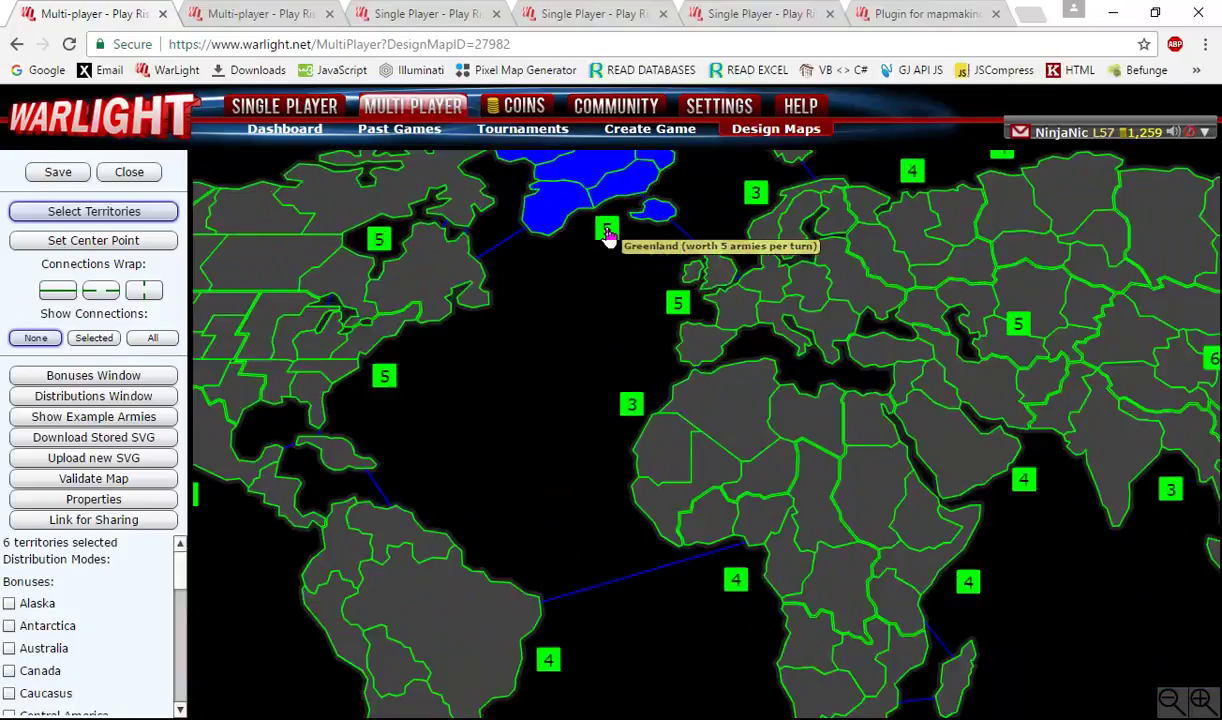
scroll(594, 381, "up", 2)
left_click(742, 469)
left_click_drag(690, 630, 690, 346)
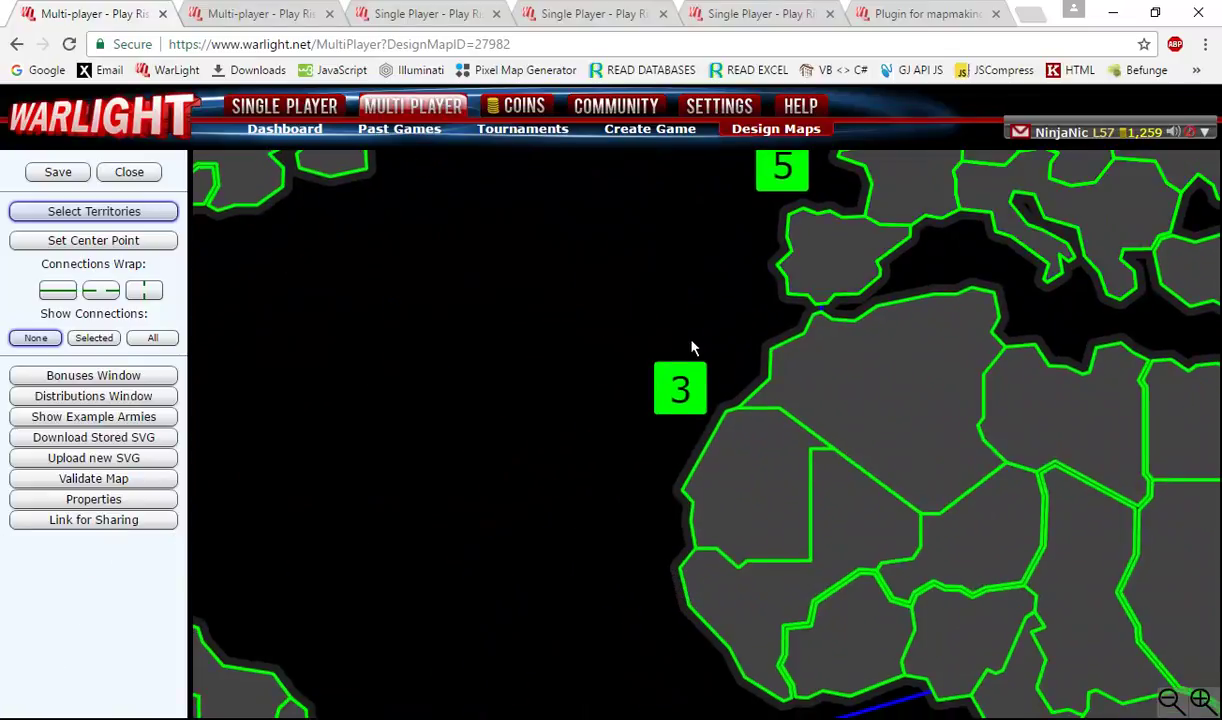
left_click(681, 405)
scroll(960, 491, "down", 3)
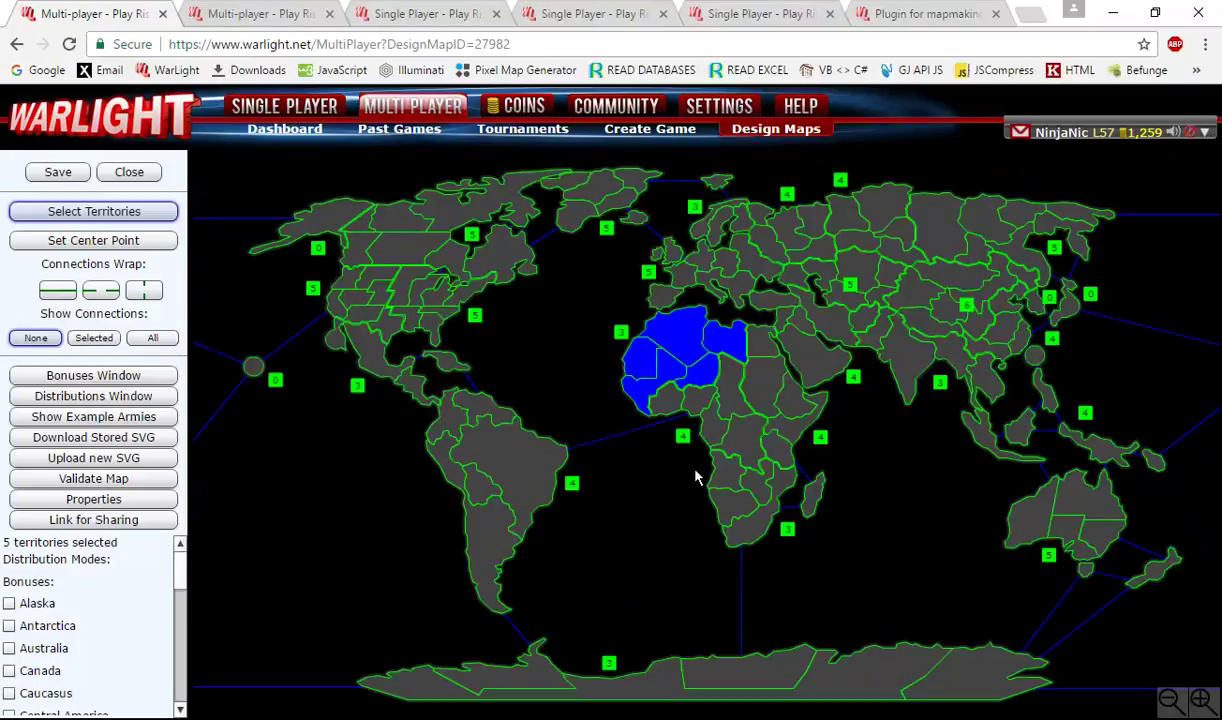
left_click(622, 400)
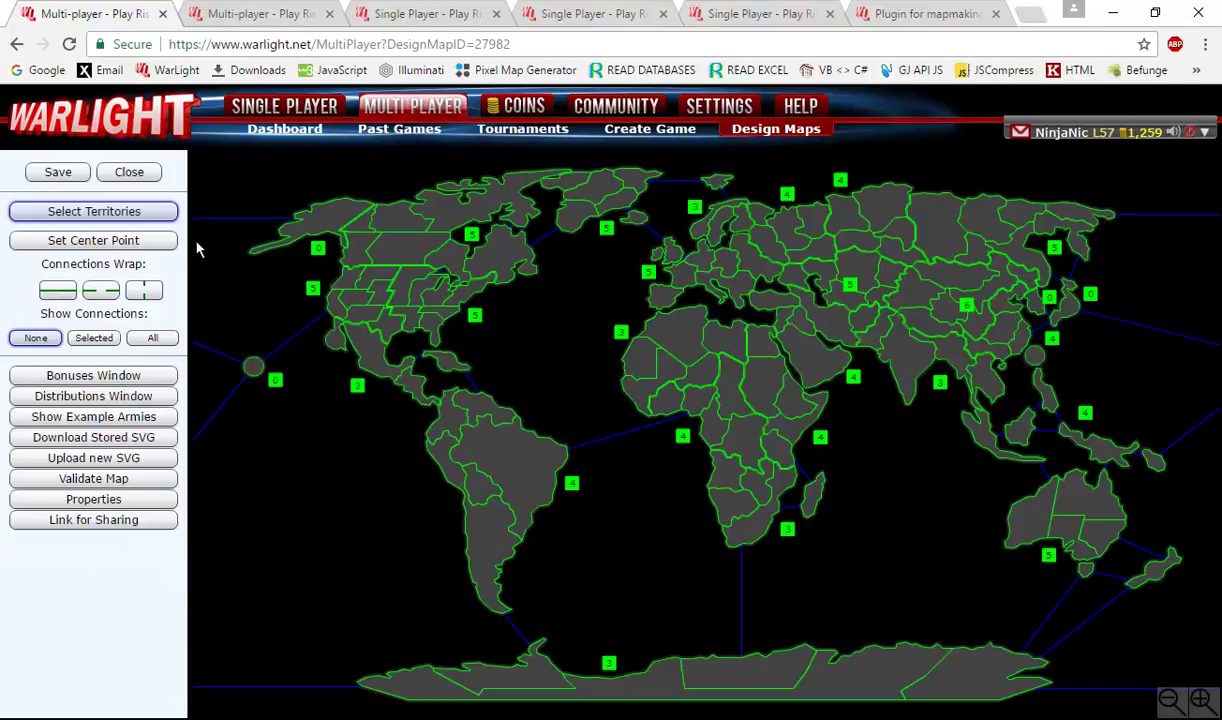
Set Show Connections to All, inspect North America's links, then bring up the [New] Earth preview
left_click(139, 244)
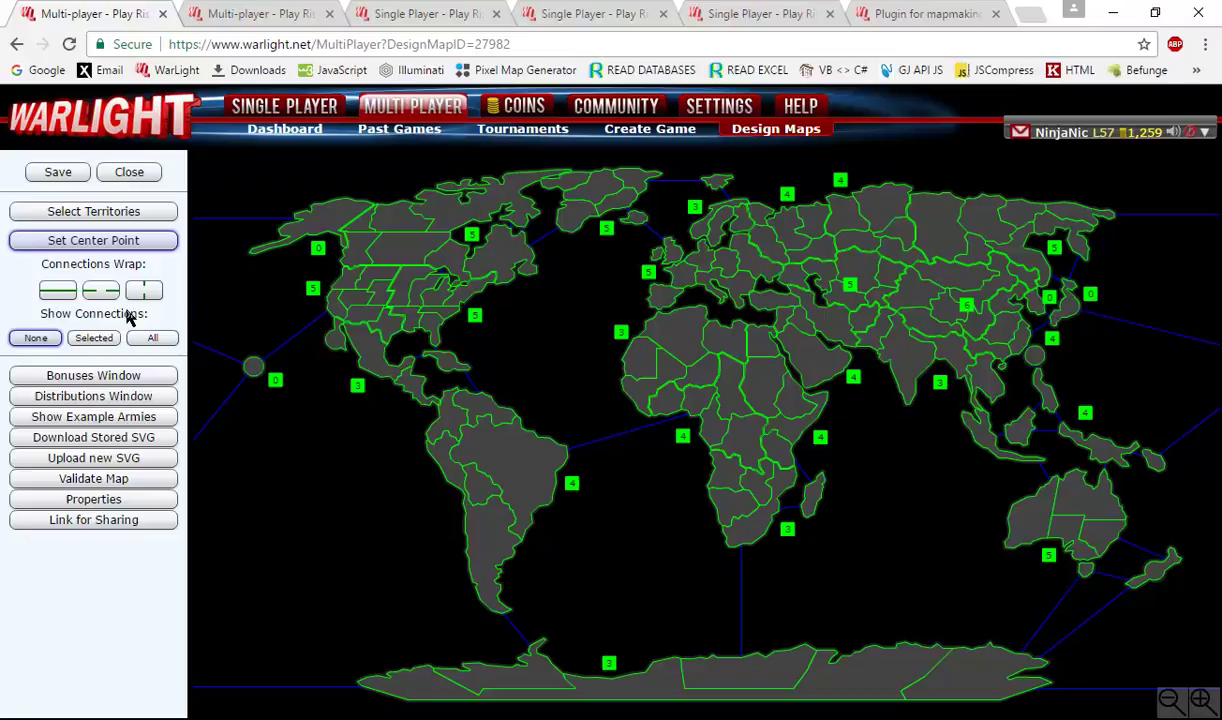
left_click(57, 290)
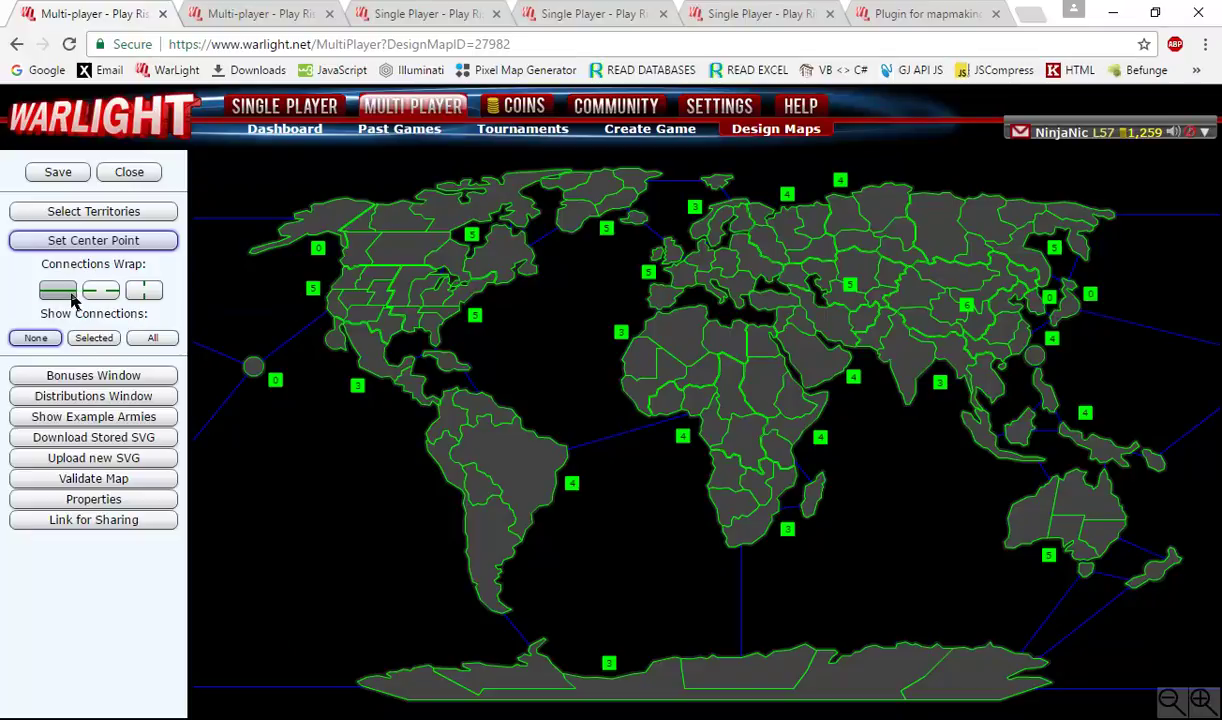
left_click(92, 244)
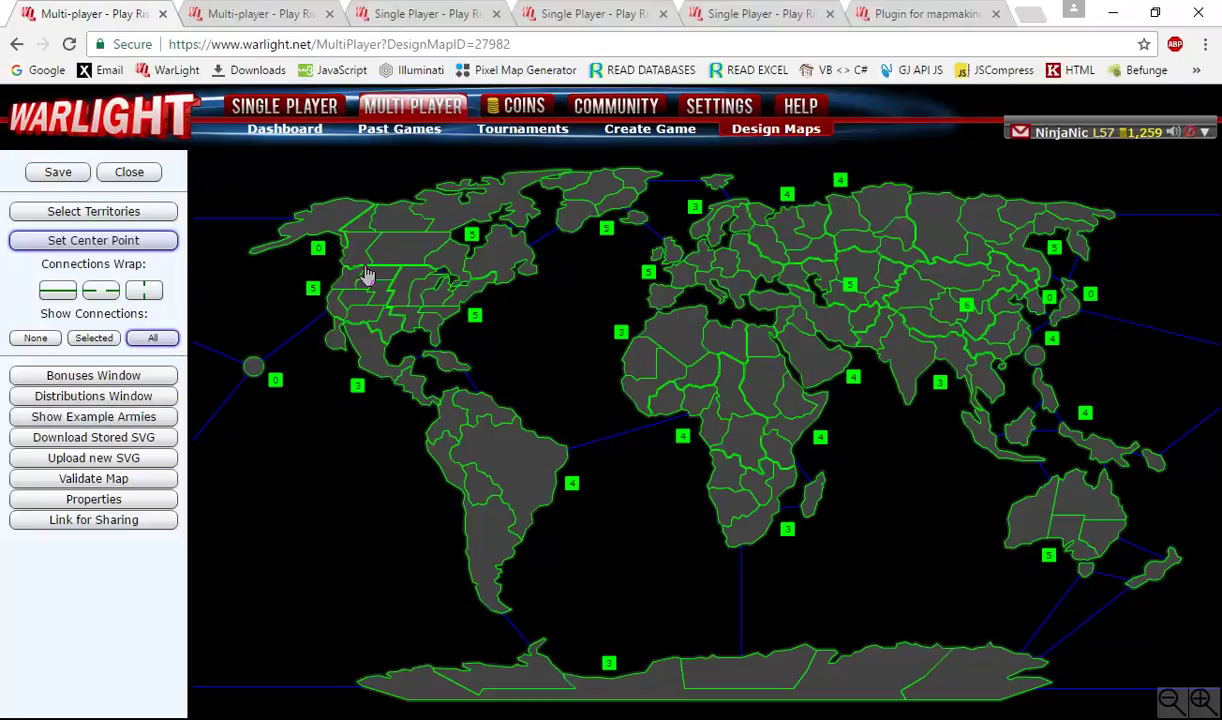
scroll(321, 232, "up", 2)
scroll(321, 232, "up", 1)
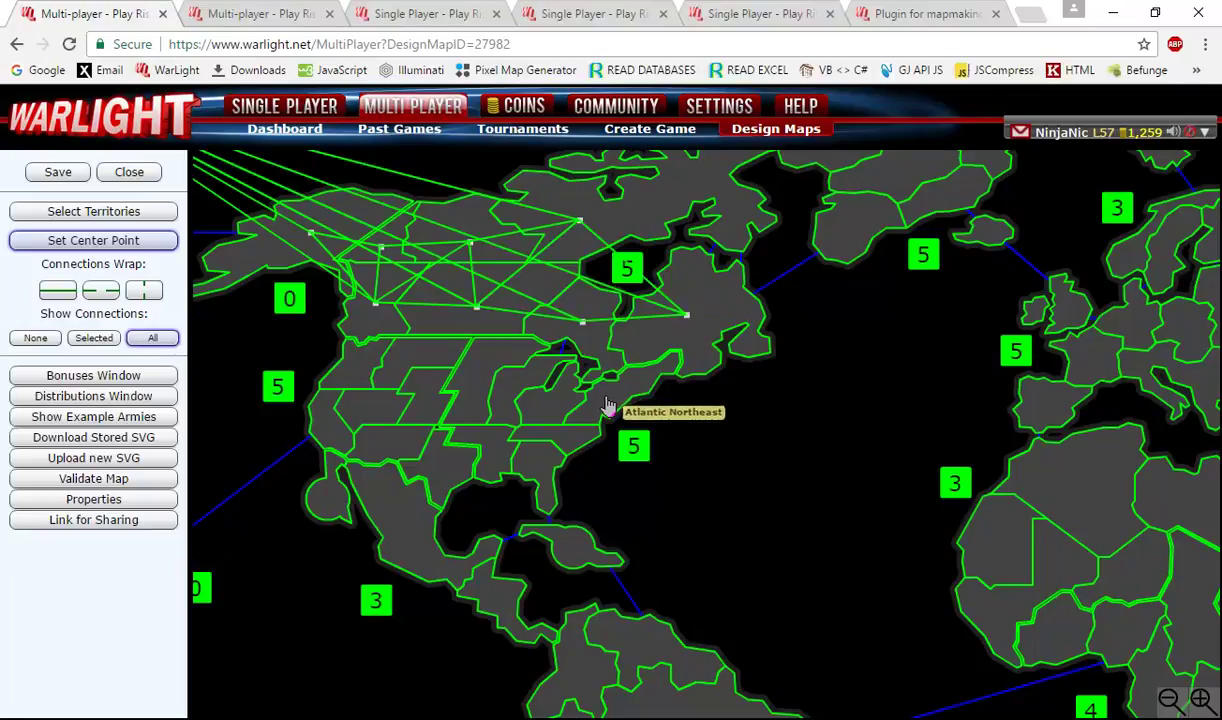
scroll(836, 497, "down", 5)
left_click(450, 13)
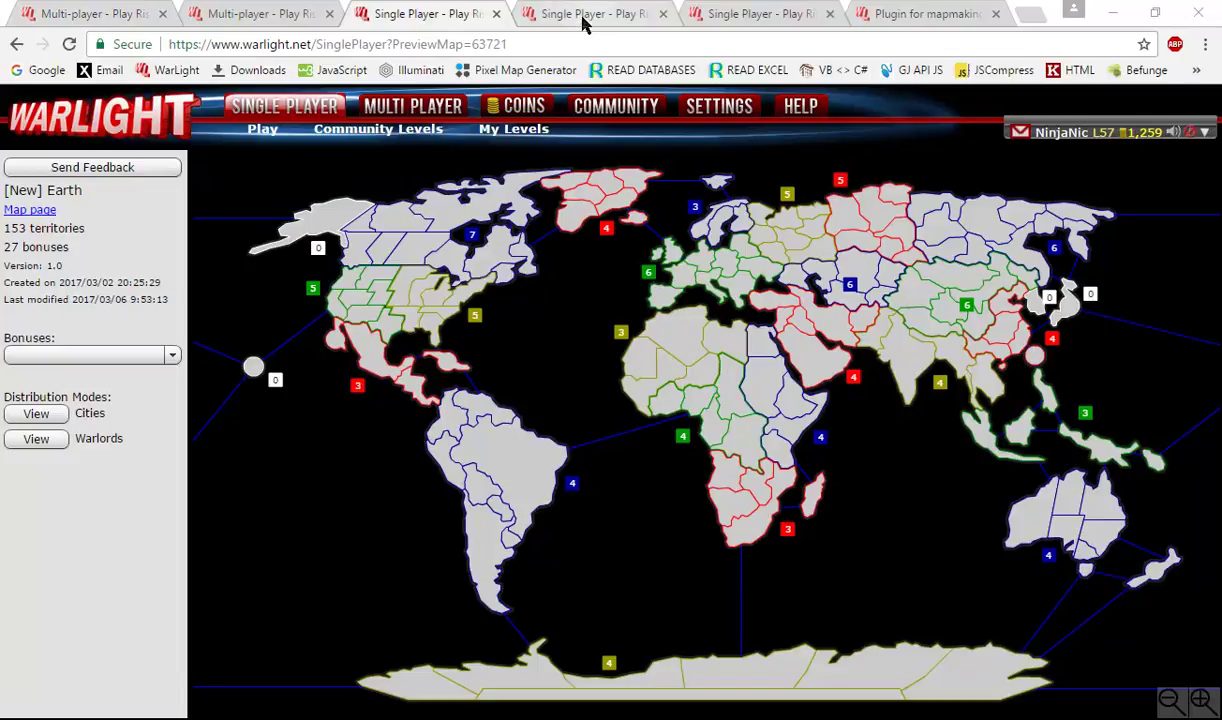
Highlight the East US and South America bonuses on the [New] Earth preview
left_click(208, 12)
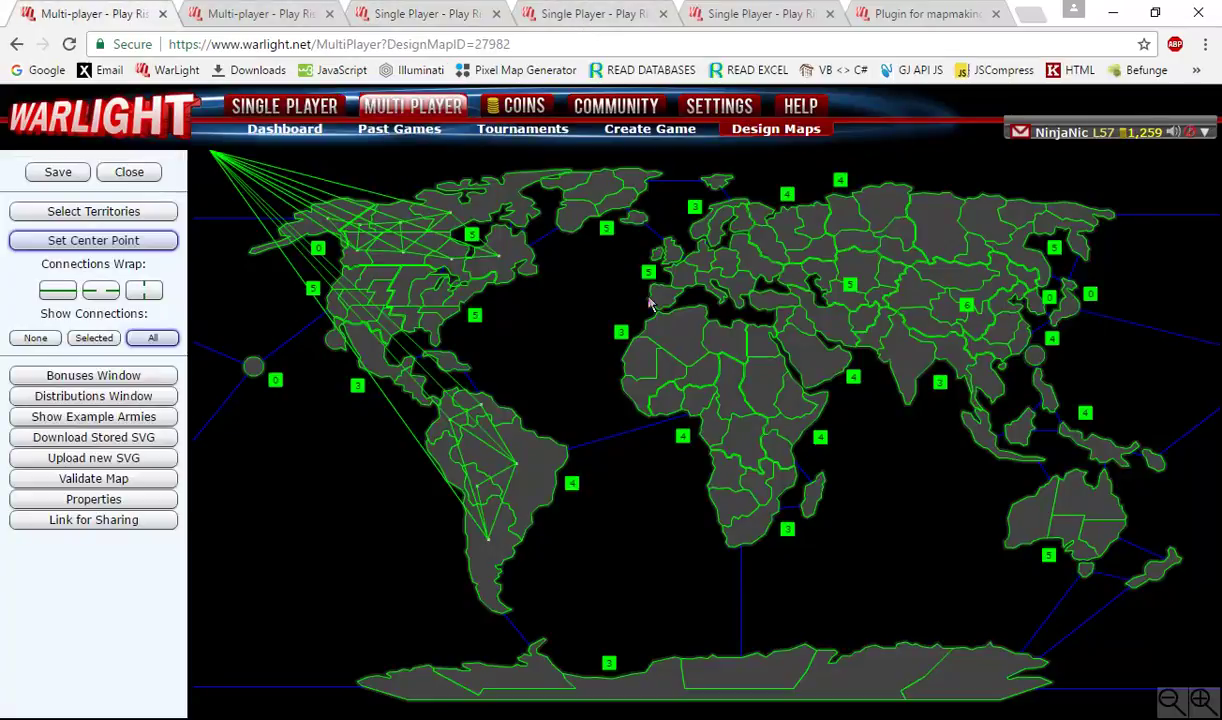
left_click(398, 20)
left_click(474, 315)
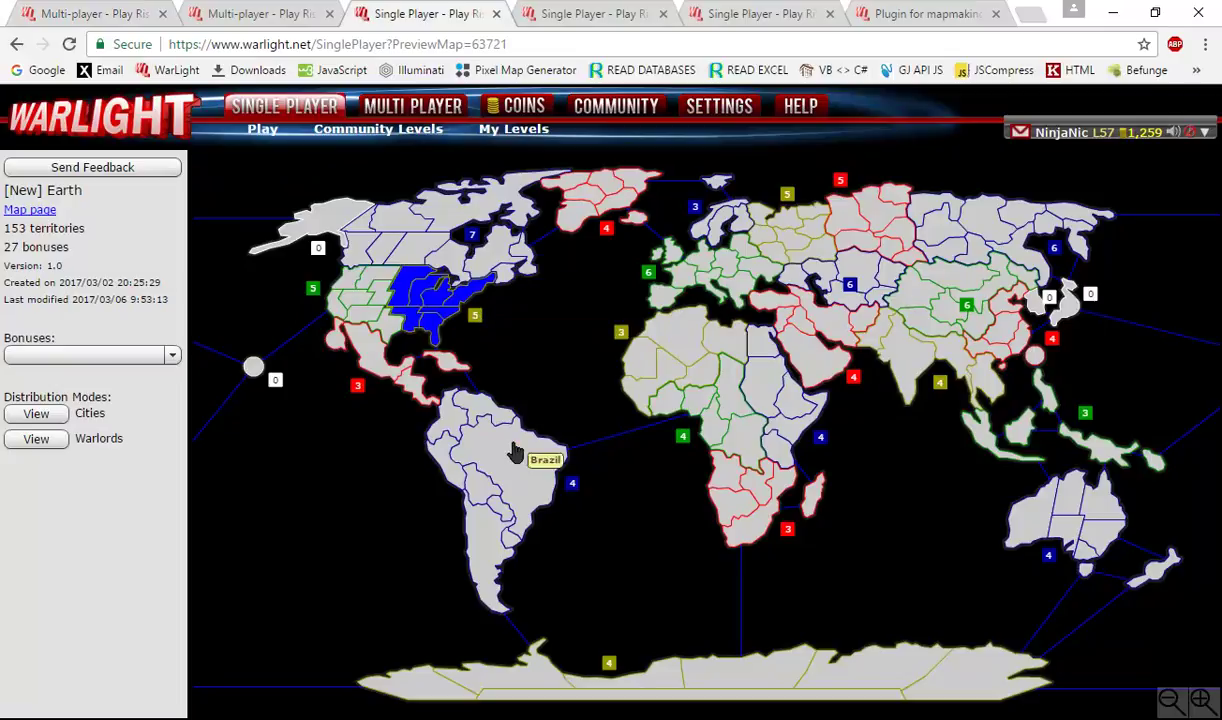
left_click(515, 452)
scroll(537, 460, "up", 3)
left_click(573, 382)
scroll(575, 375, "down", 3)
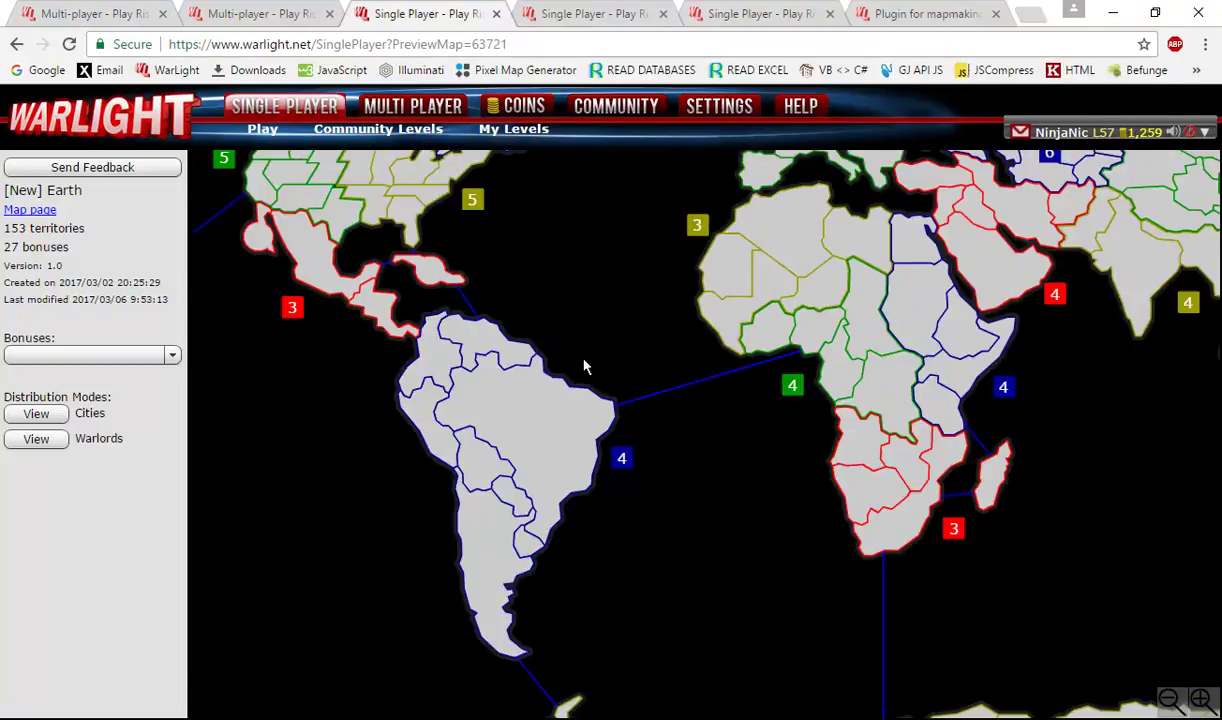
Compare the Medium Earth preview and finished game, inspecting the eastern US and Gulf Coast
left_click(585, 12)
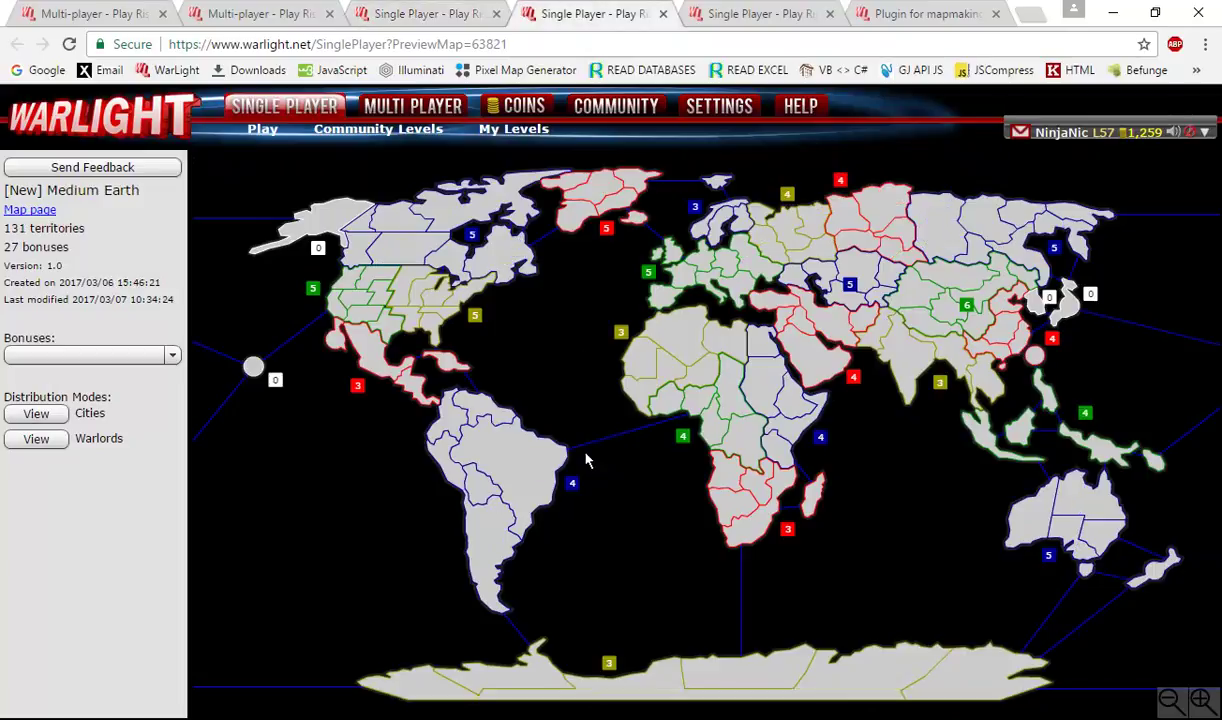
left_click(268, 13)
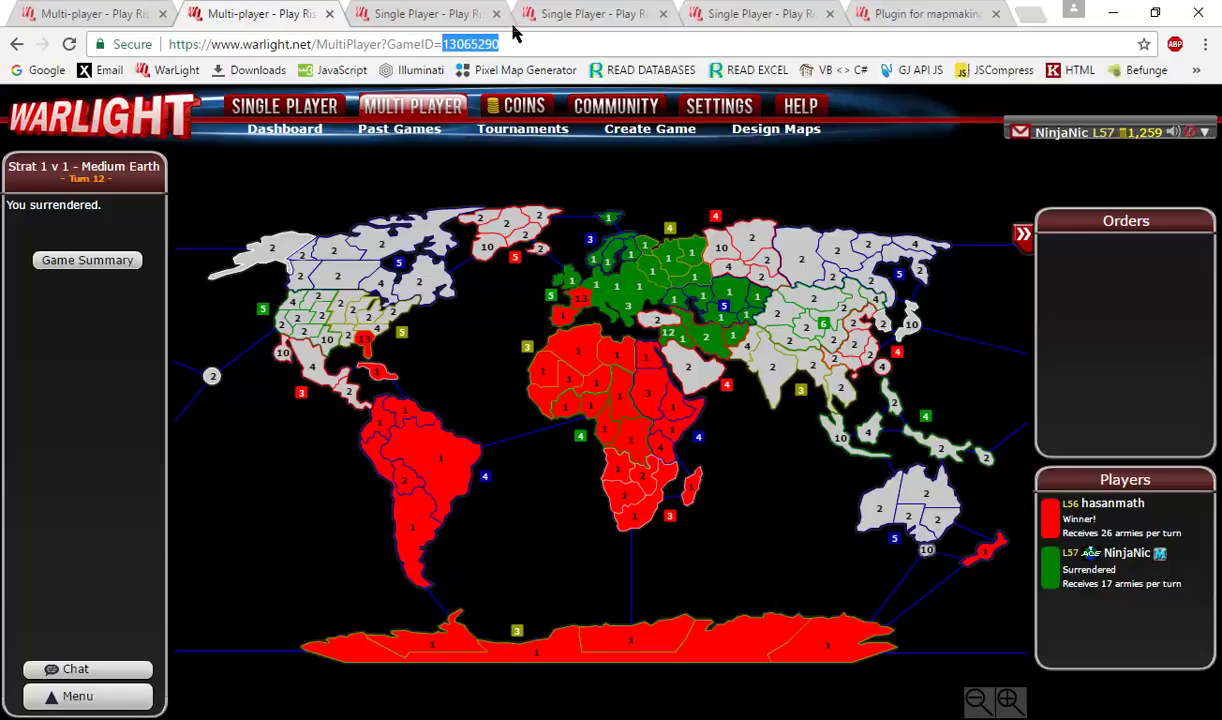
left_click(440, 13)
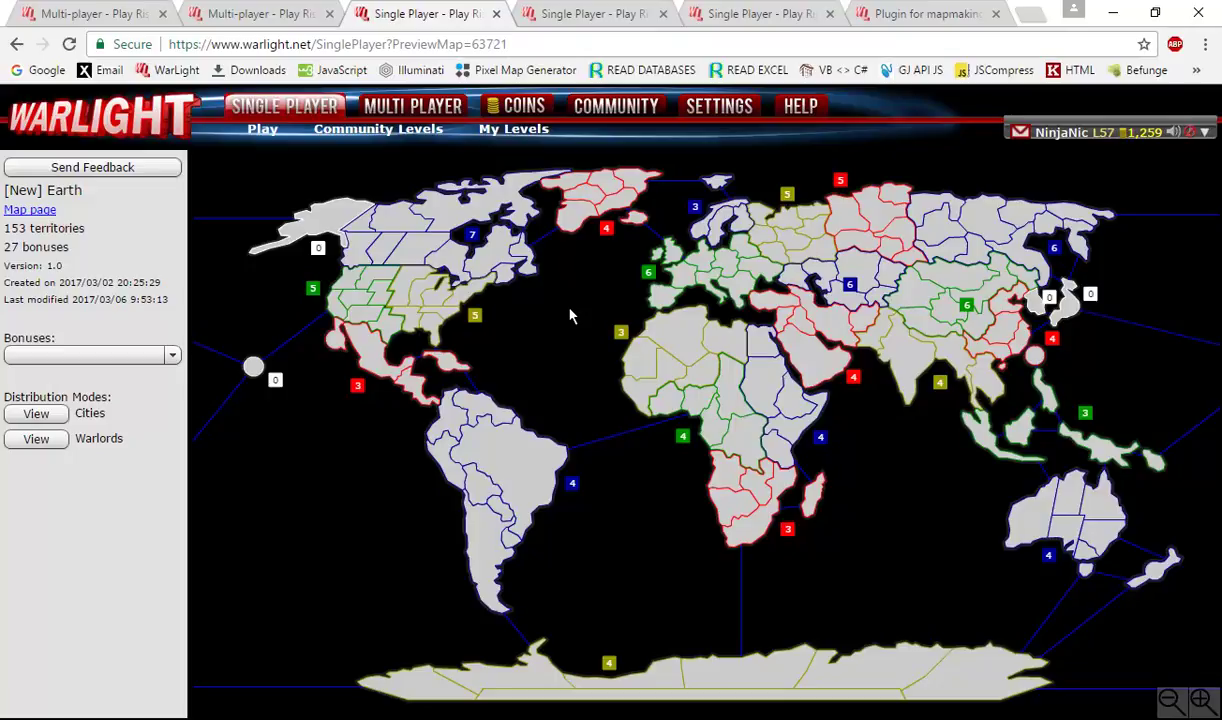
left_click(472, 316)
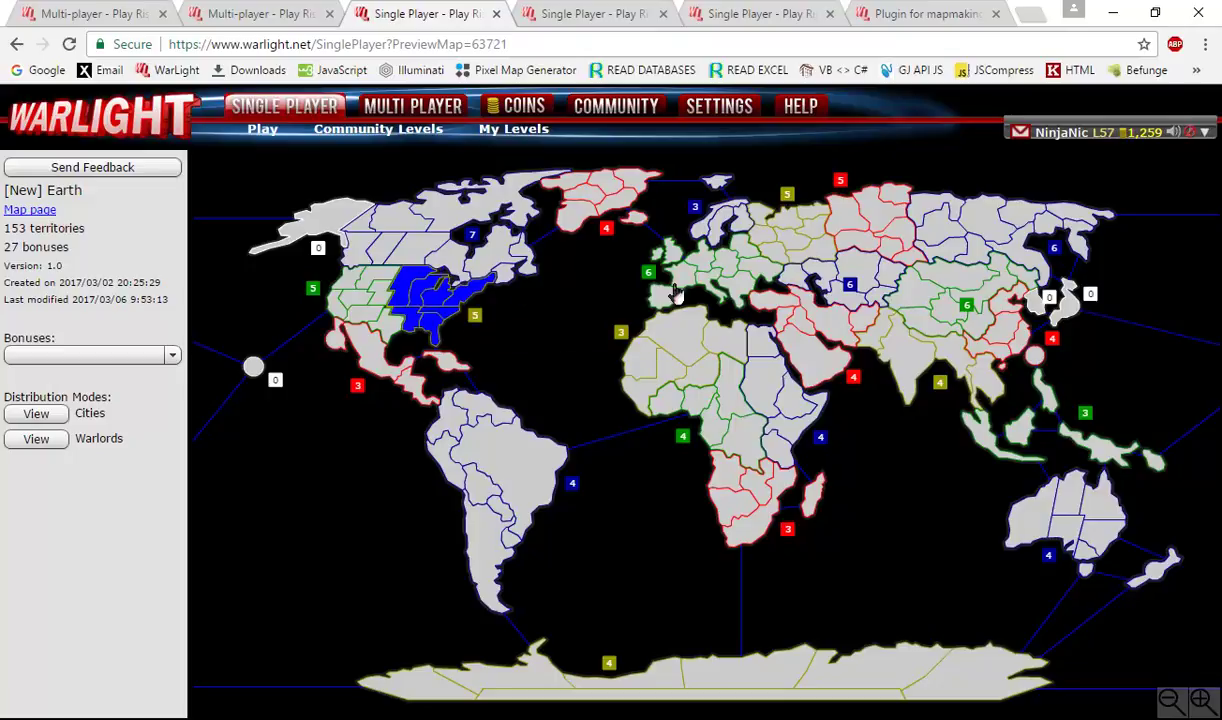
left_click(277, 8)
left_click(330, 336)
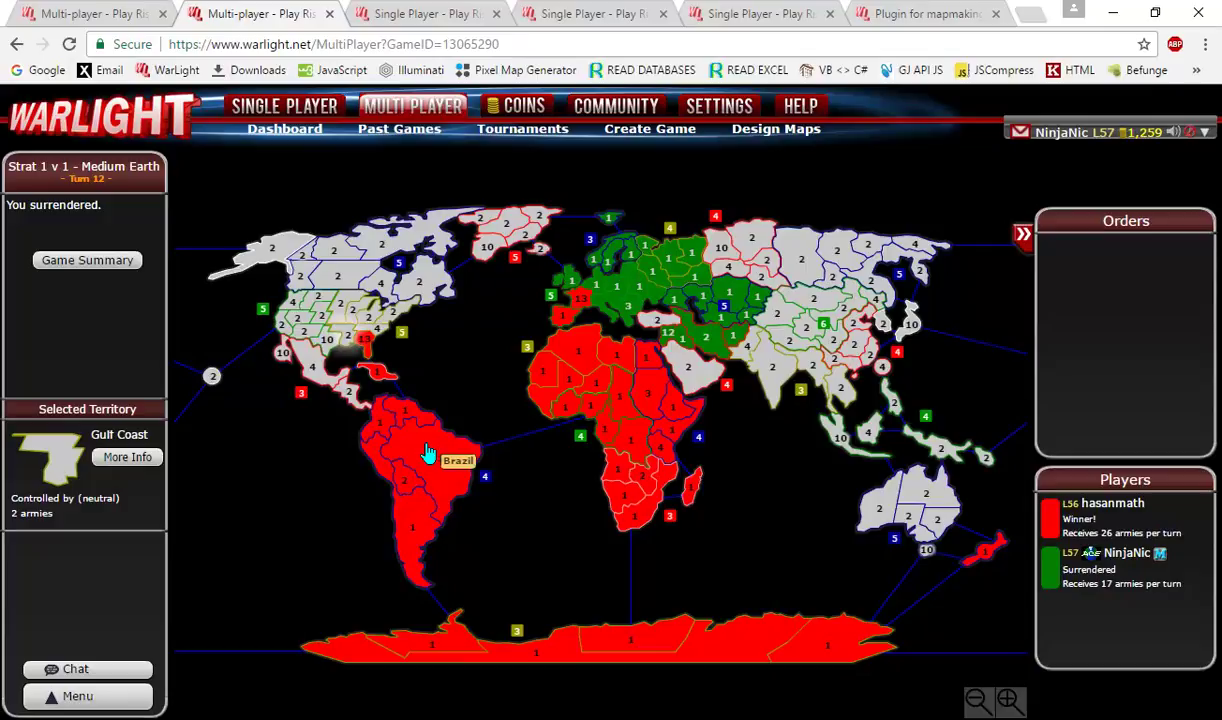
key("ctrl+shift+Tab")
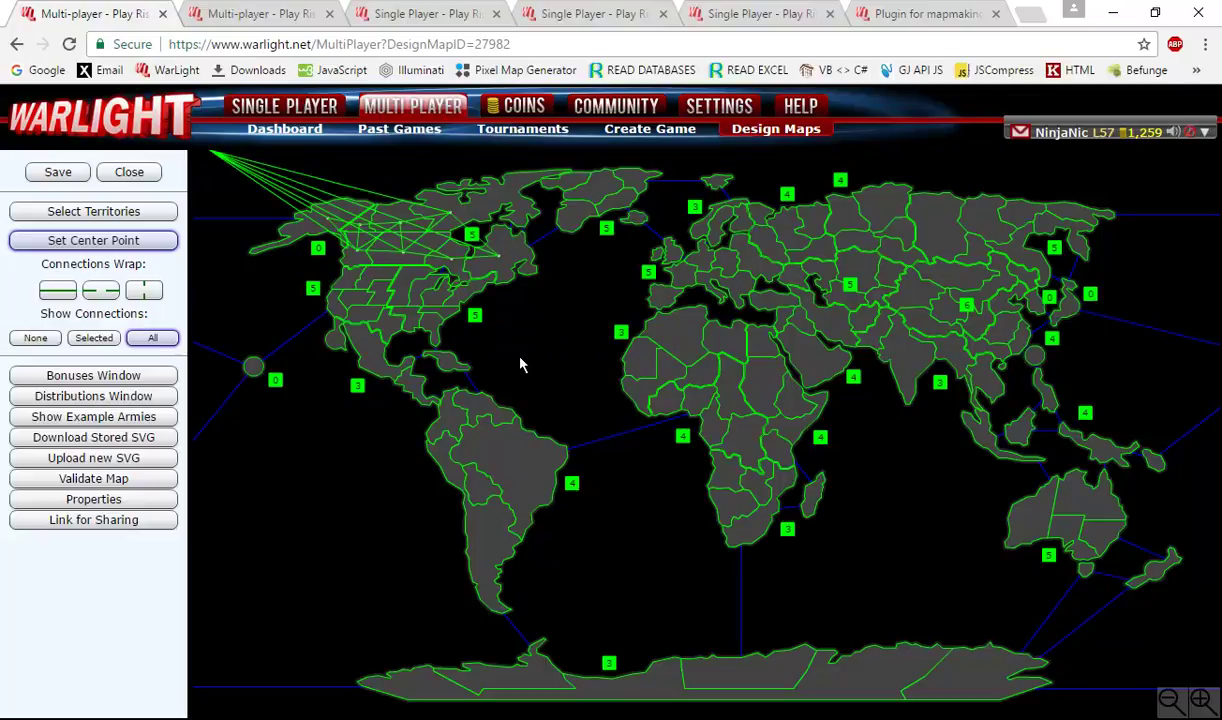
Place center points for Brazil, Bolivia, Argentina, Colombia and Venezuela
left_click(516, 464)
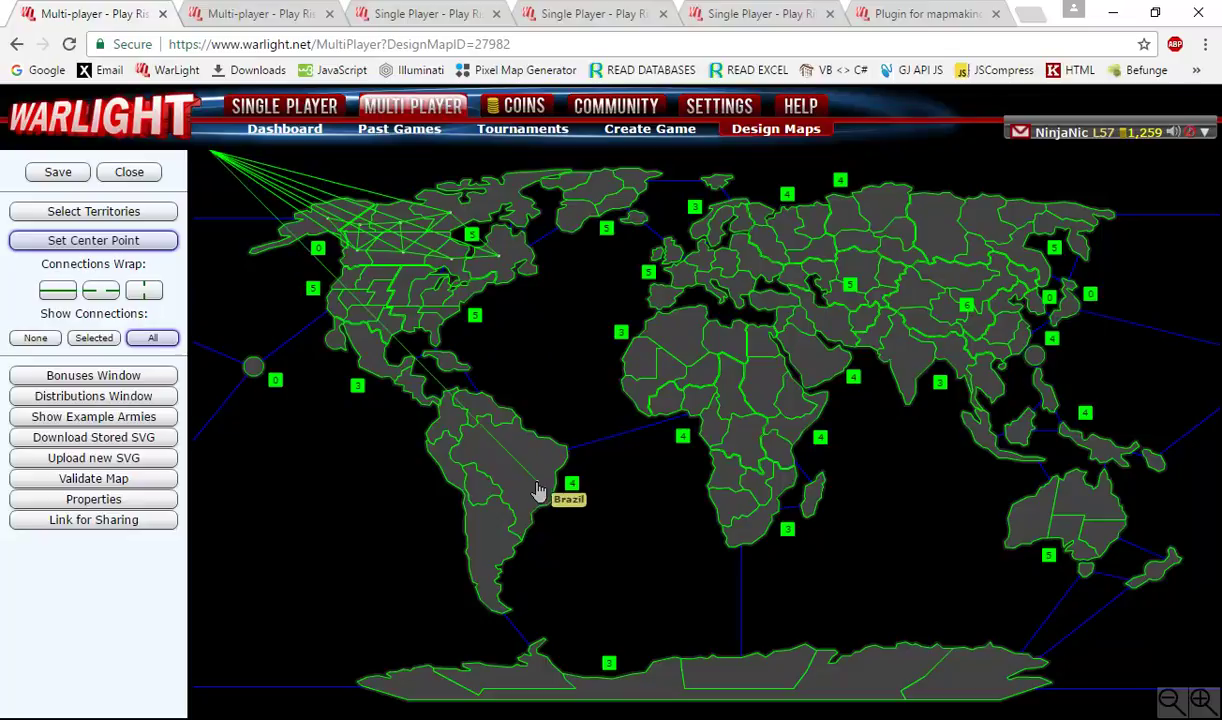
left_click(477, 483)
left_click(489, 538)
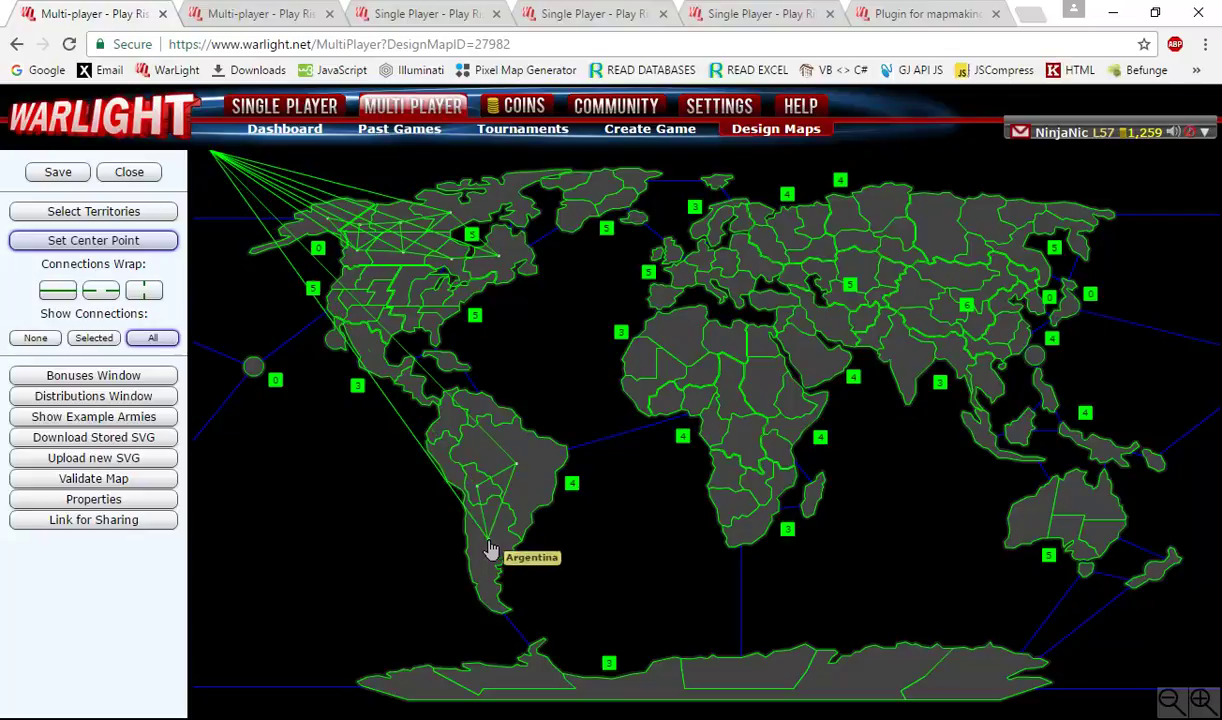
left_click(452, 424)
left_click(481, 410)
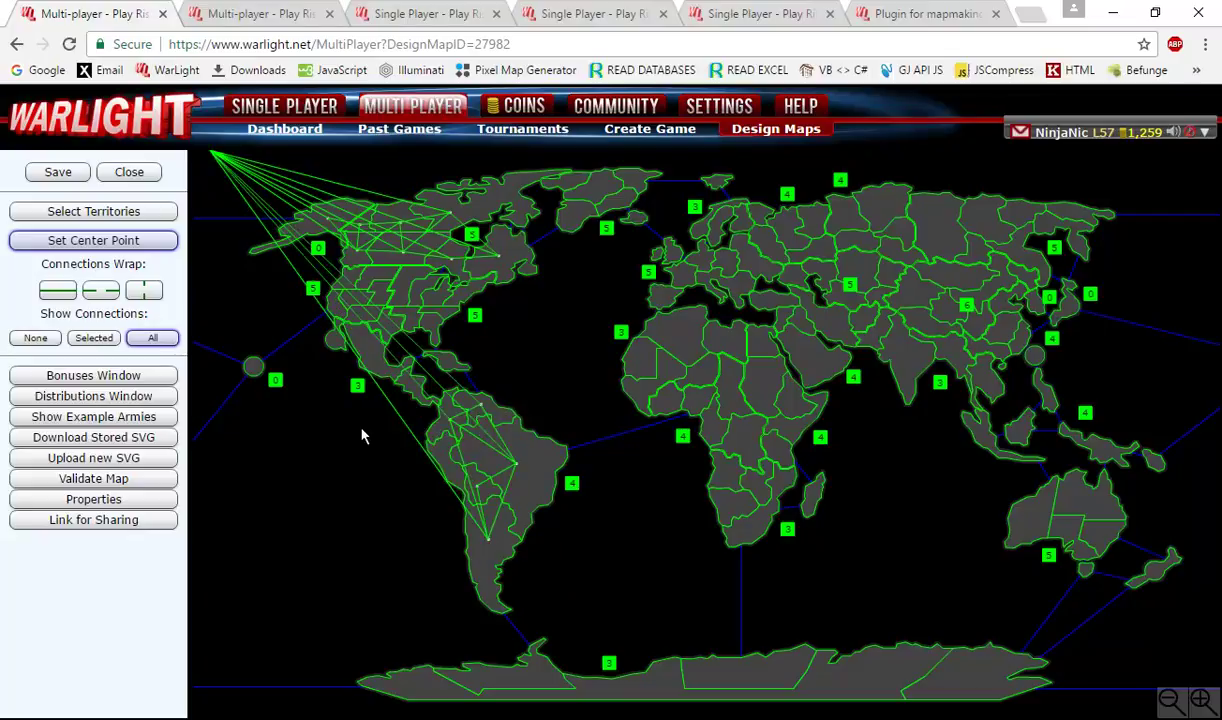